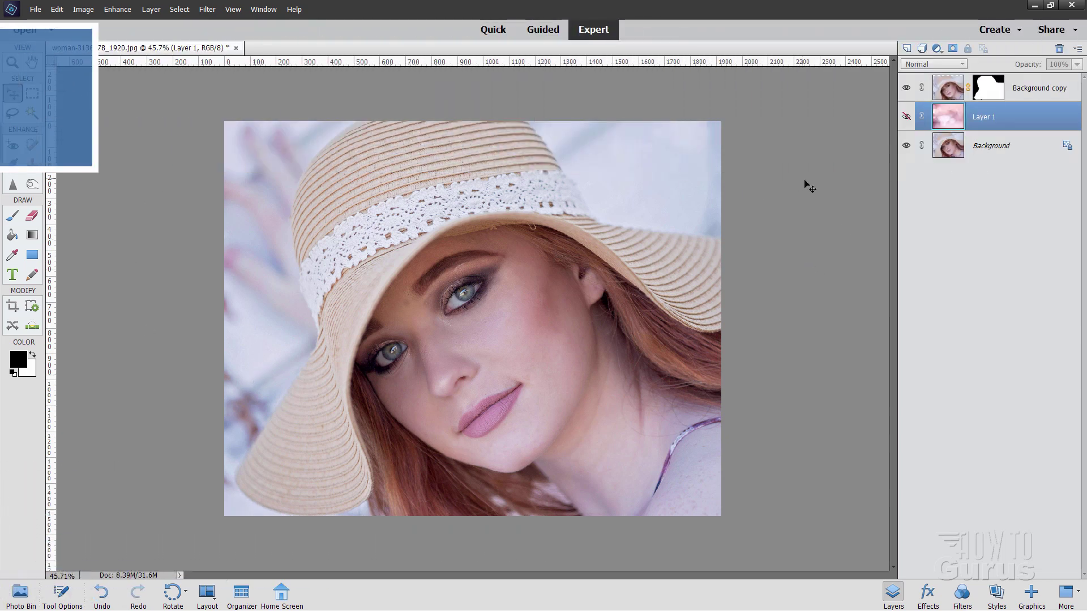
# Step: Show the pink bokeh Layer 1 and hide the Background copy woman cutout
pyautogui.click(905, 116)
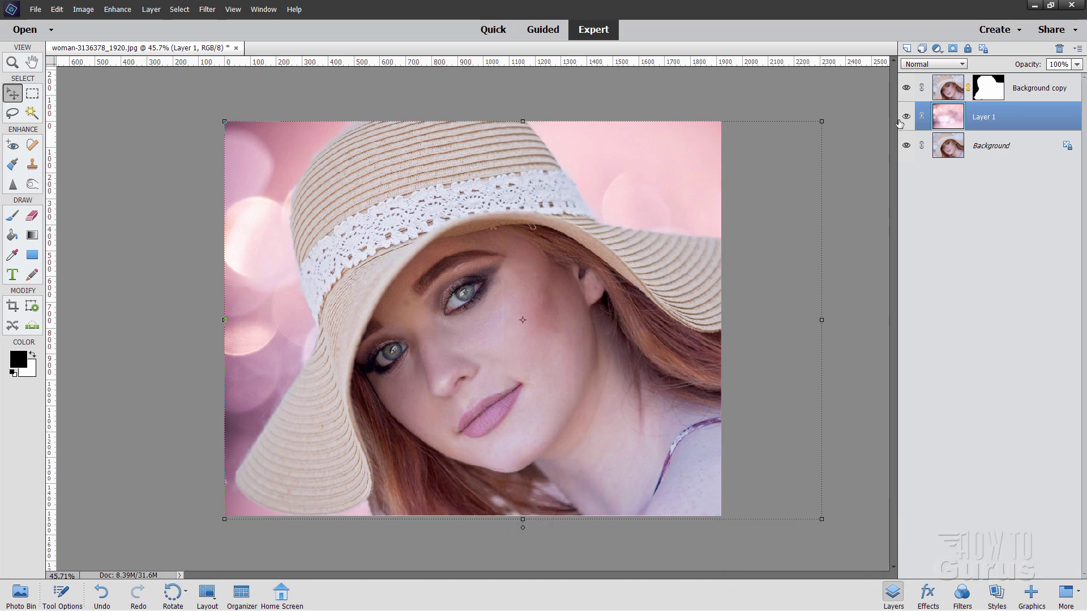
pyautogui.click(905, 88)
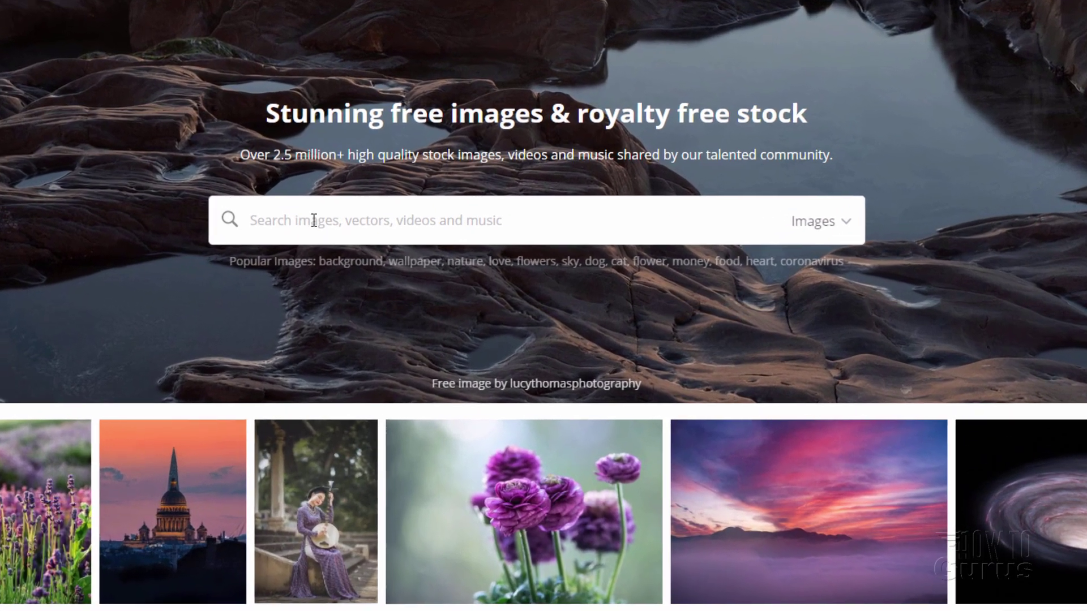
# Step: Search Pixabay for 'bokeh' limited to Photos and scroll through the results
pyautogui.click(389, 249)
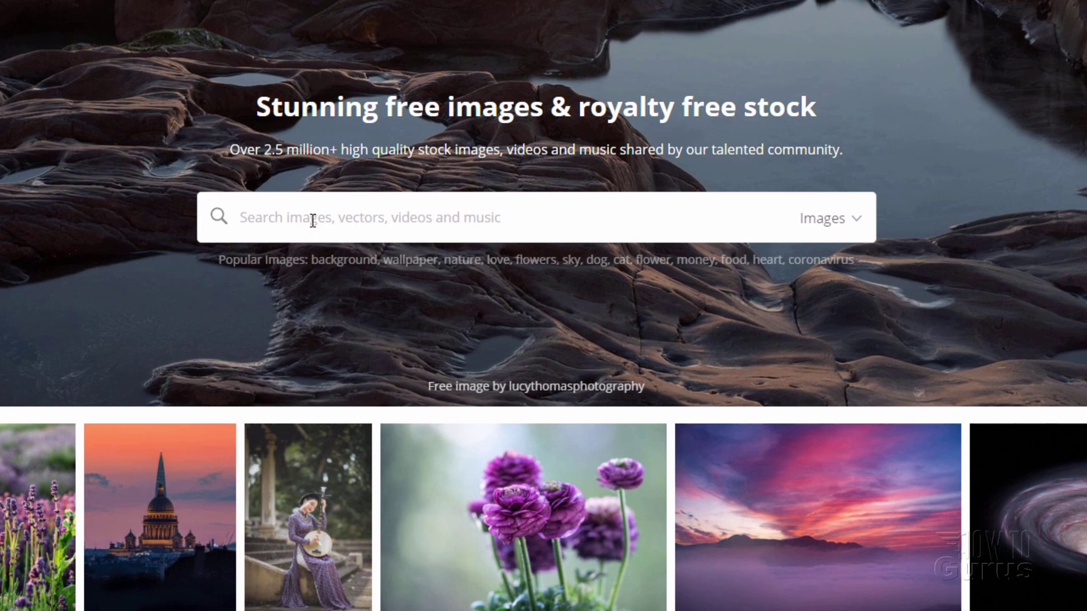
pyautogui.write('bokeh')
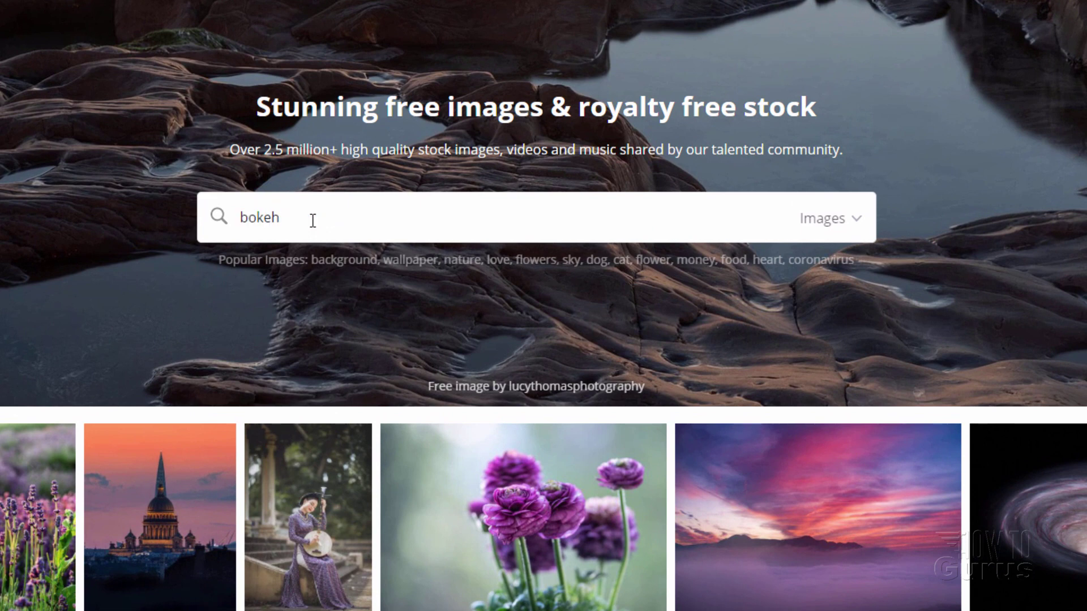
pyautogui.click(841, 226)
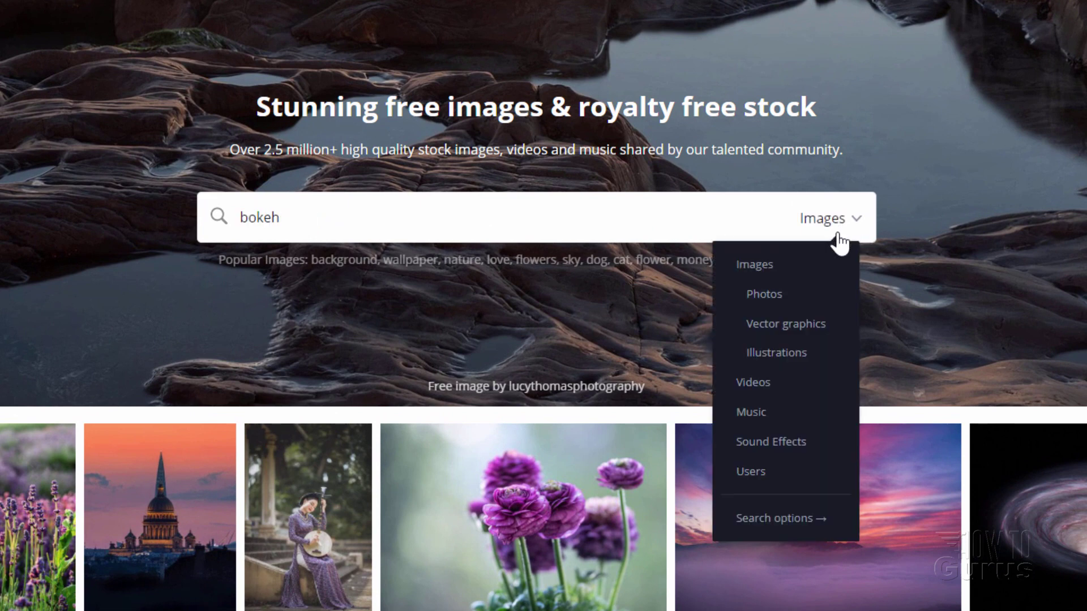
pyautogui.click(765, 295)
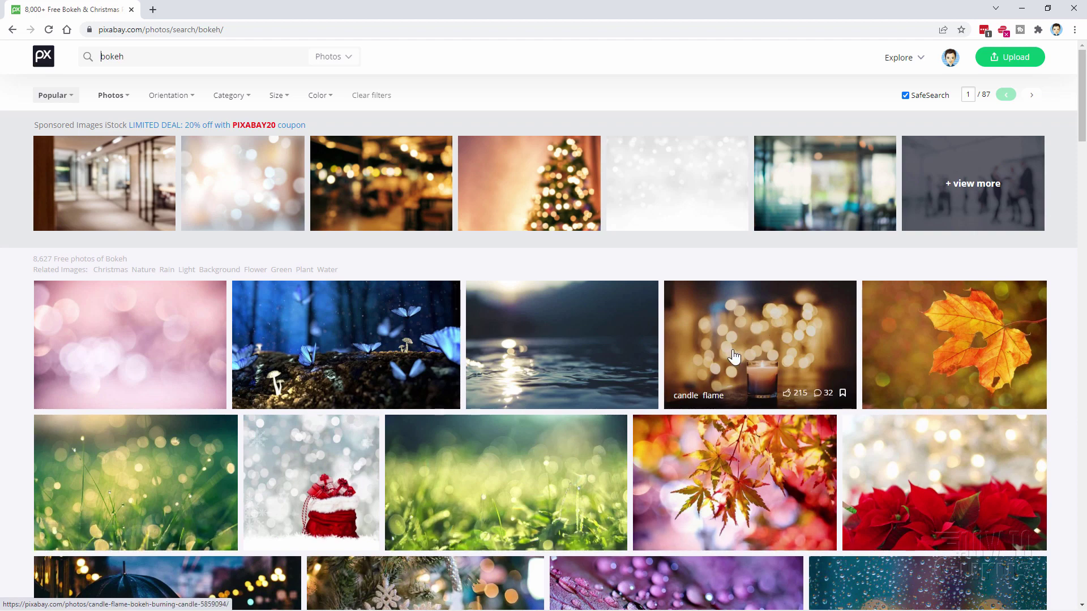
pyautogui.scroll(-5, 517, 407)
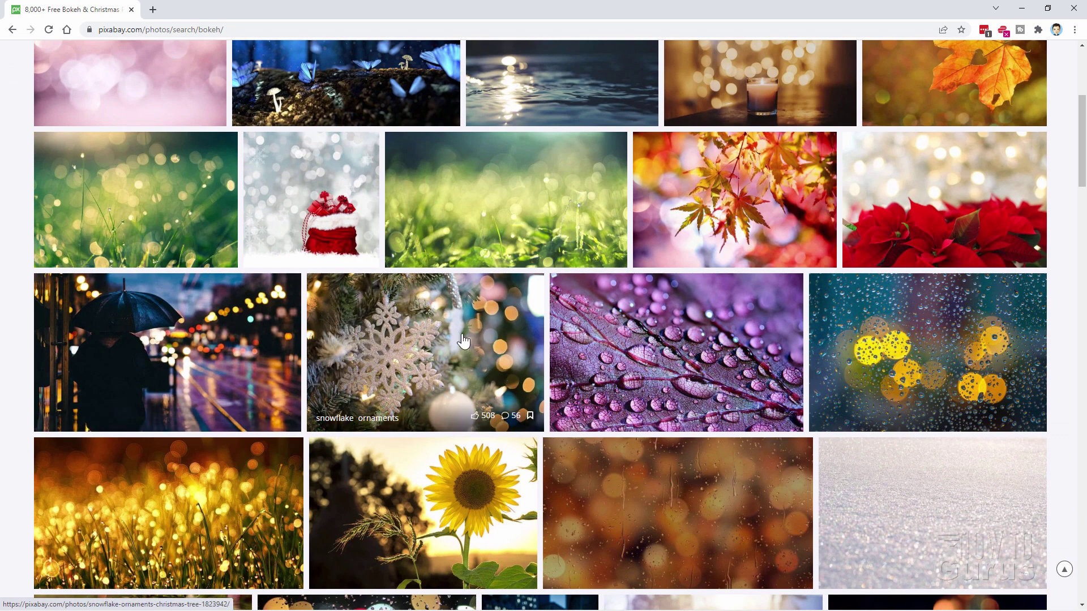
pyautogui.scroll(-3, 524, 368)
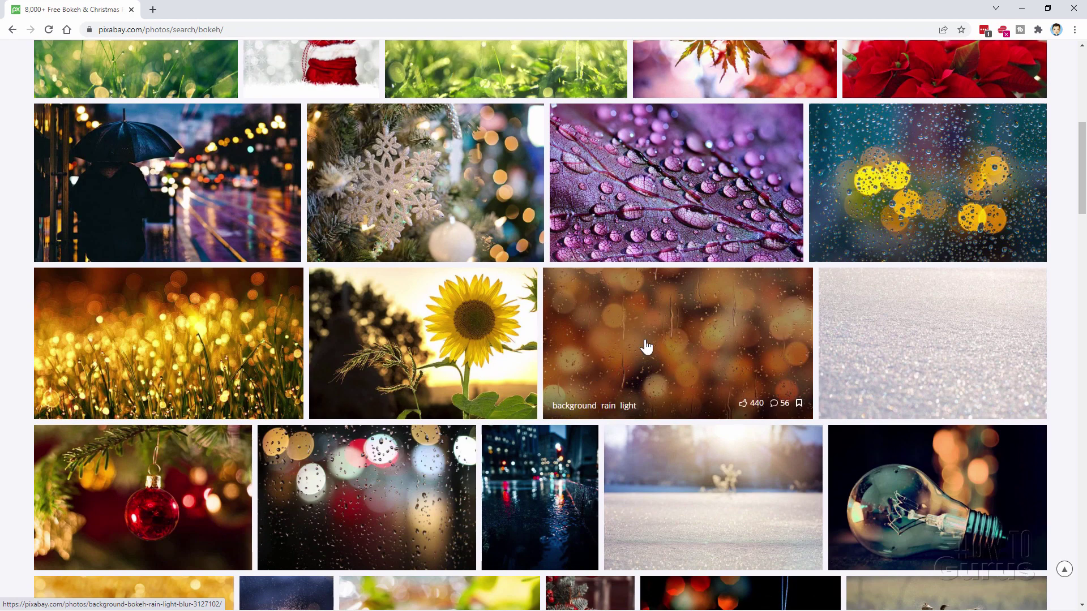
pyautogui.scroll(-1, 401, 360)
pyautogui.scroll(-2, 400, 360)
pyautogui.scroll(10, 400, 359)
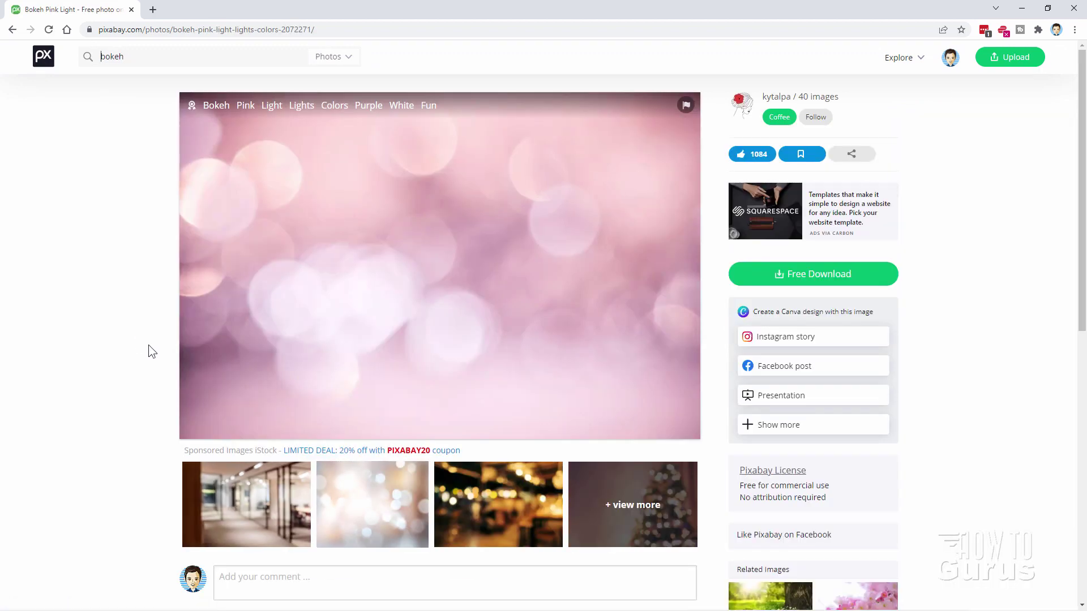
# Step: Download the pink bokeh photo at the 1920×1280 size
pyautogui.click(804, 277)
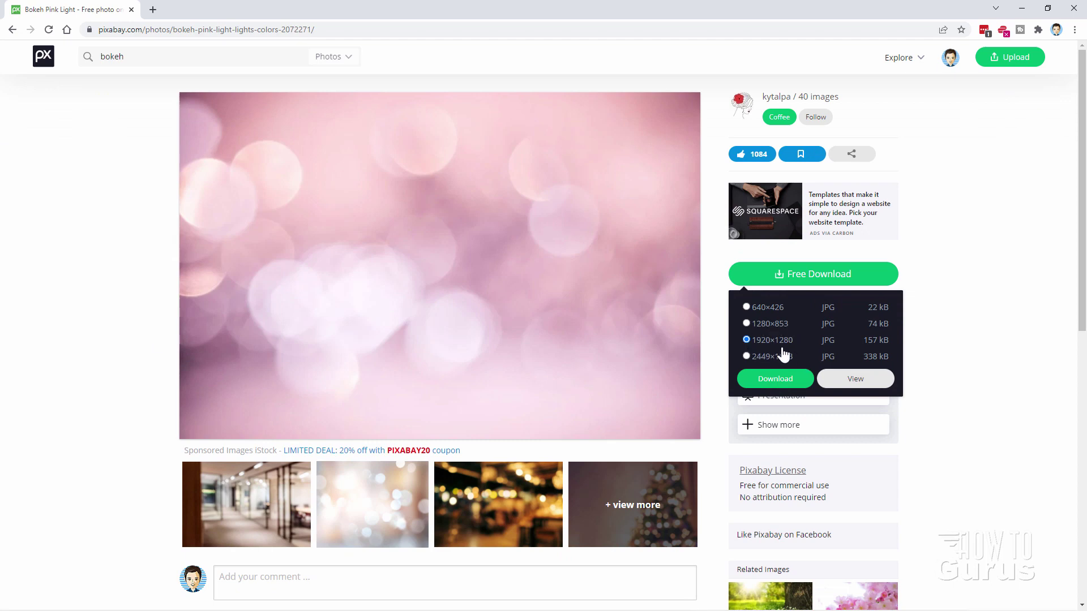
pyautogui.click(773, 381)
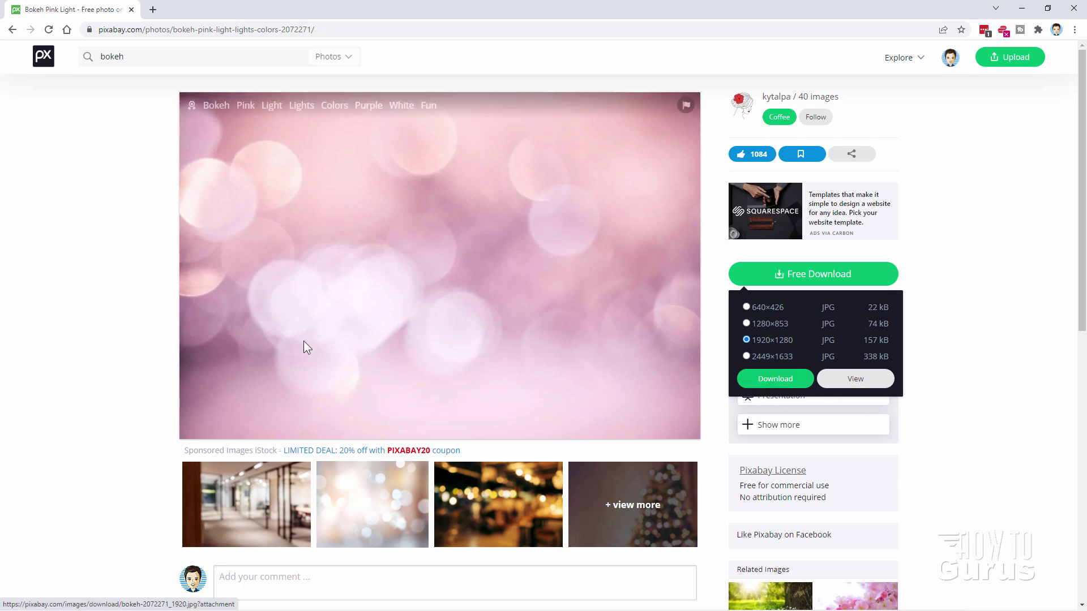
pyautogui.click(52, 335)
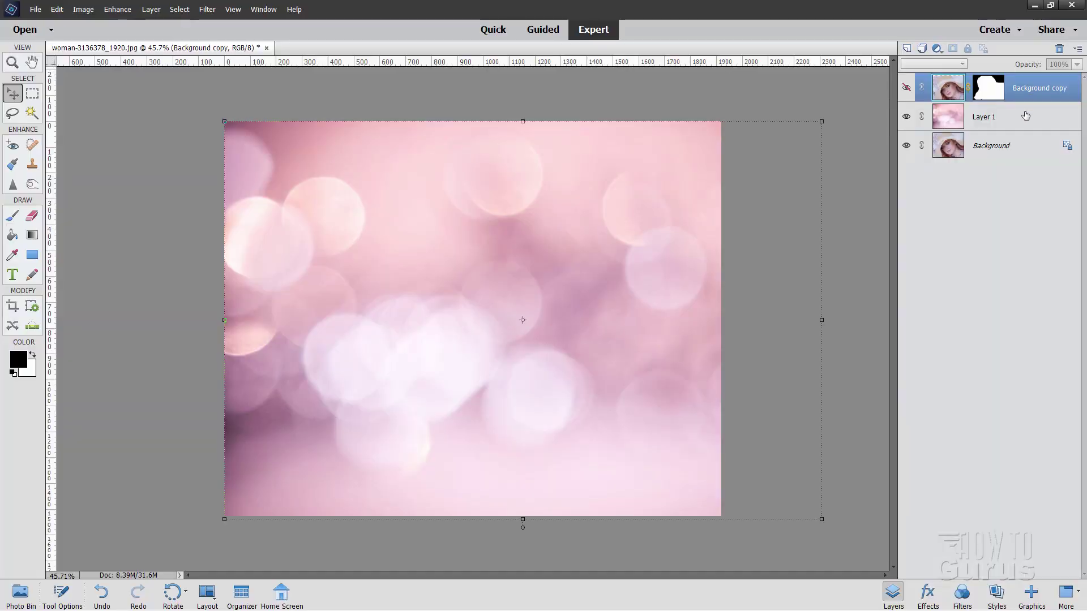
# Step: Delete Layer 1 and Background copy, then fit the image on screen
pyautogui.keyDown('ctrl'); pyautogui.click(1026, 116); pyautogui.keyUp('ctrl')
pyautogui.click(1058, 49)
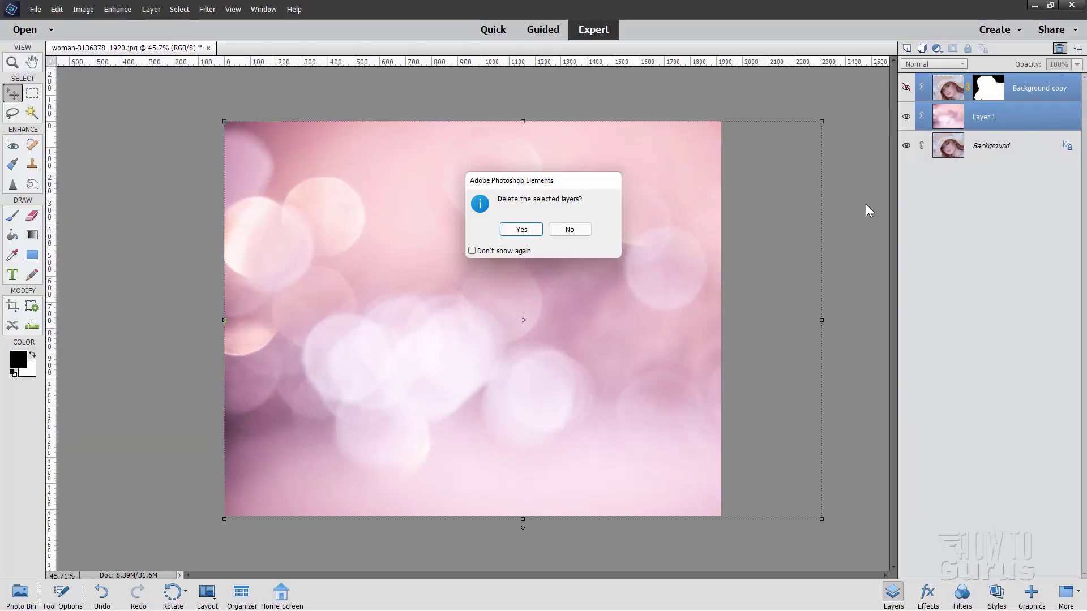
pyautogui.click(521, 229)
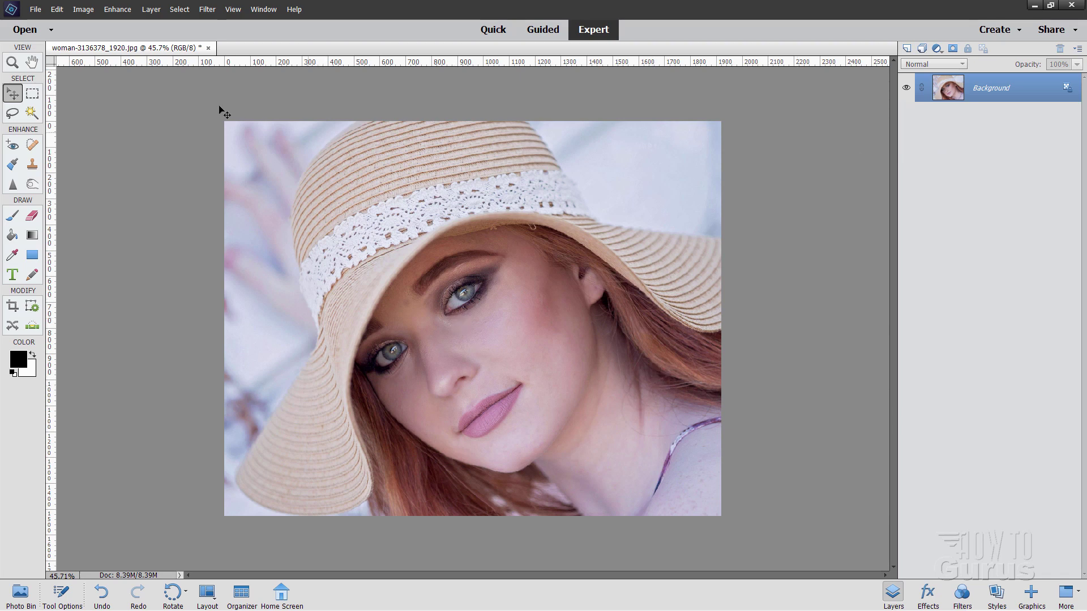
pyautogui.click(232, 9)
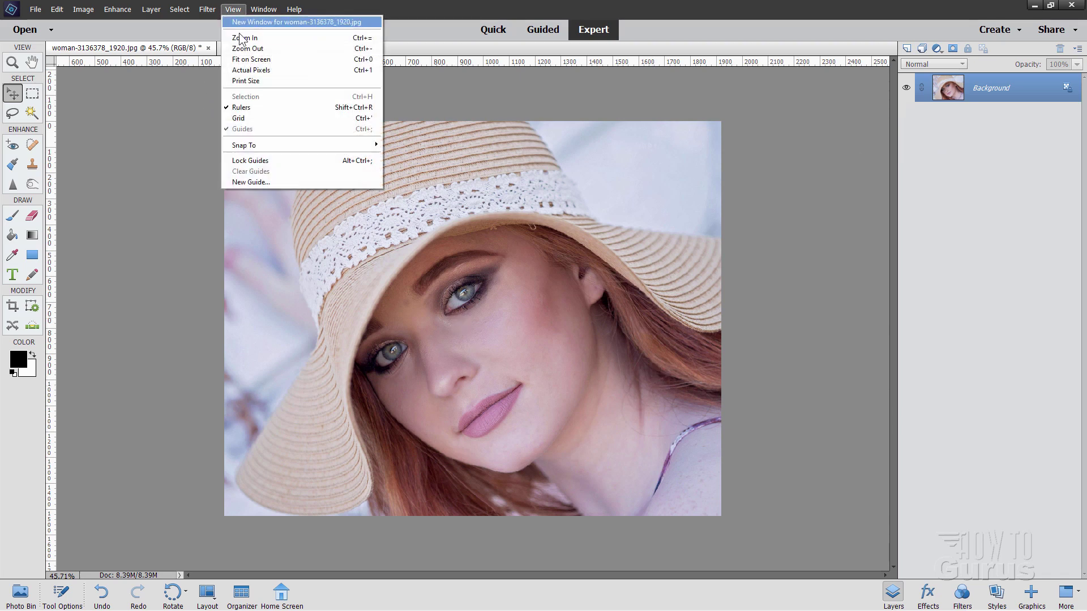
pyautogui.click(251, 58)
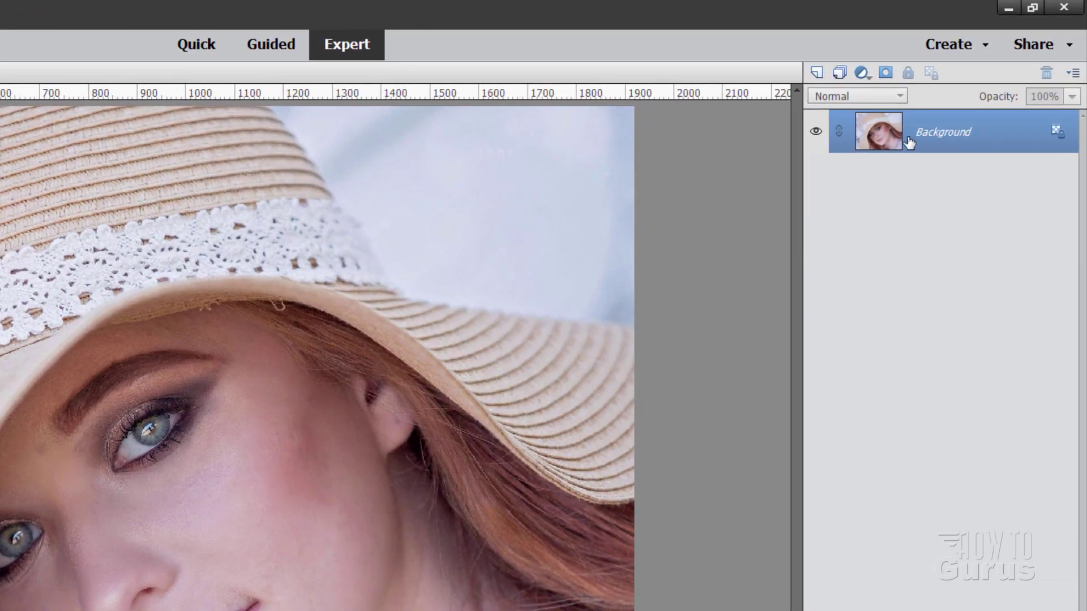
# Step: Duplicate the Background layer as Background copy and hide the original Background
pyautogui.rightClick(931, 144)
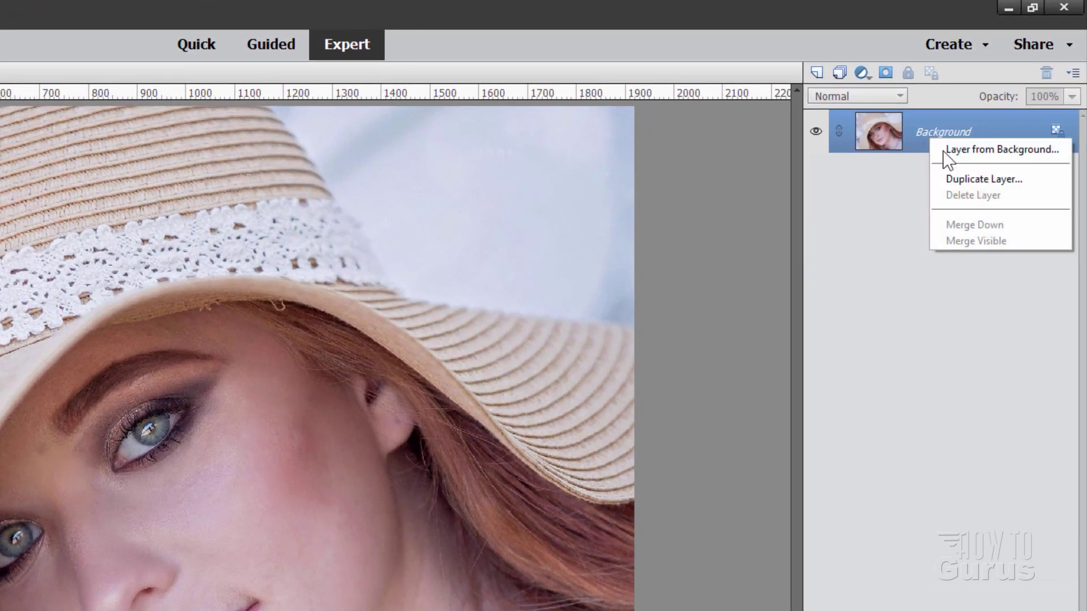
pyautogui.click(947, 179)
pyautogui.click(425, 283)
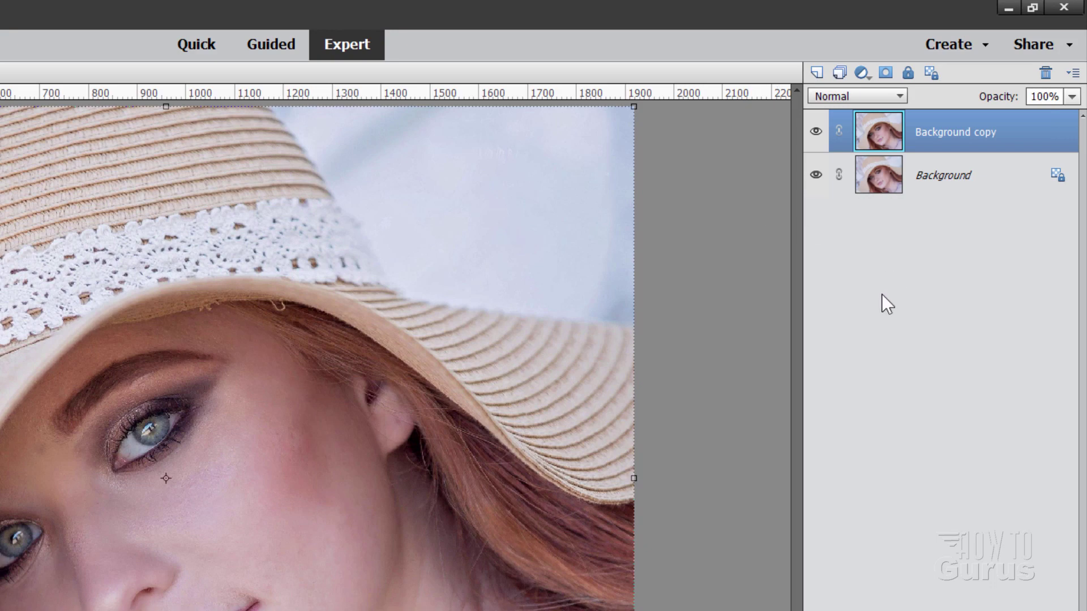
pyautogui.click(816, 174)
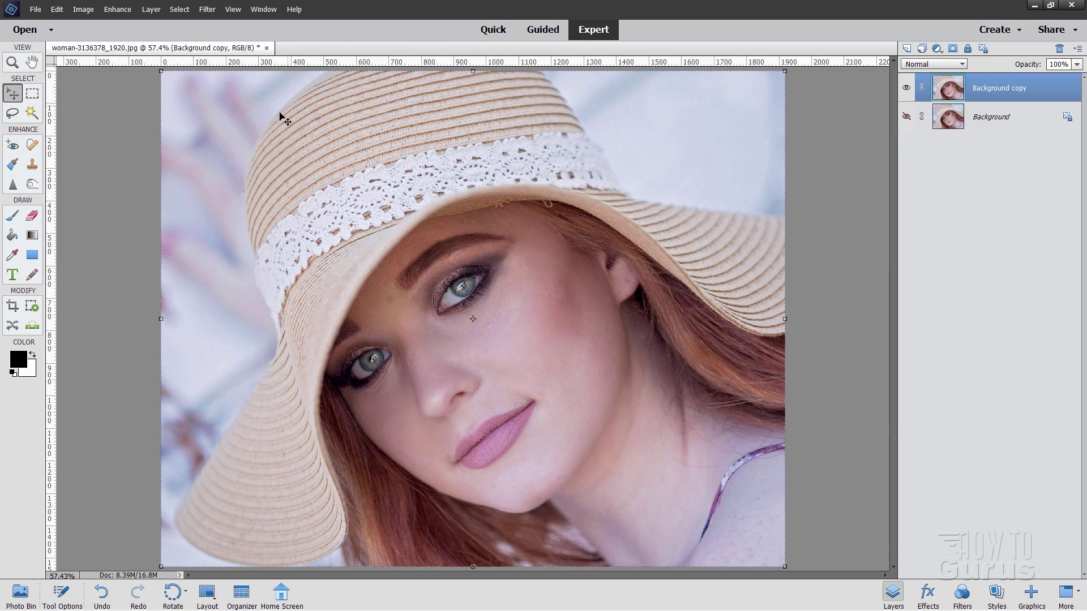
# Step: Choose the Lasso tool and switch it to Polygonal Lasso
pyautogui.click(12, 113)
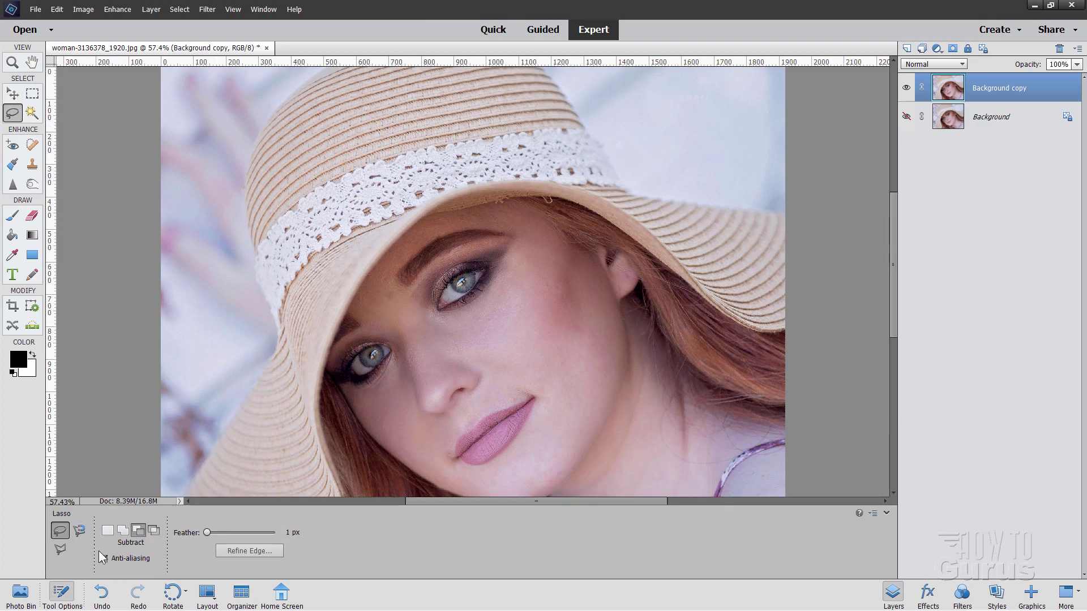
pyautogui.click(61, 548)
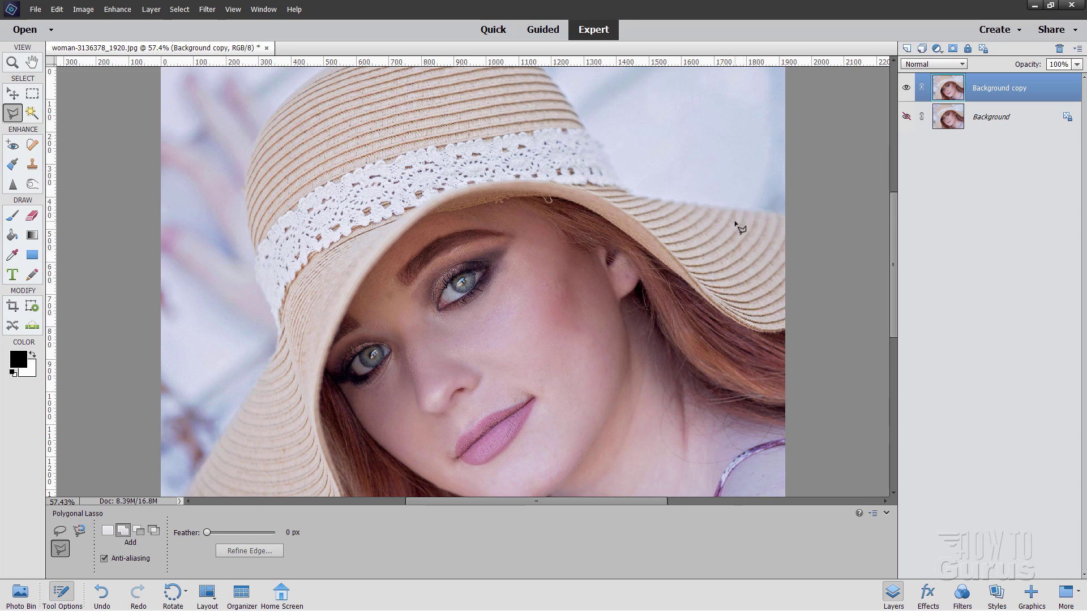
# Step: Fit the image on screen and switch to the freehand Lasso with 1 px feather
pyautogui.press('z')
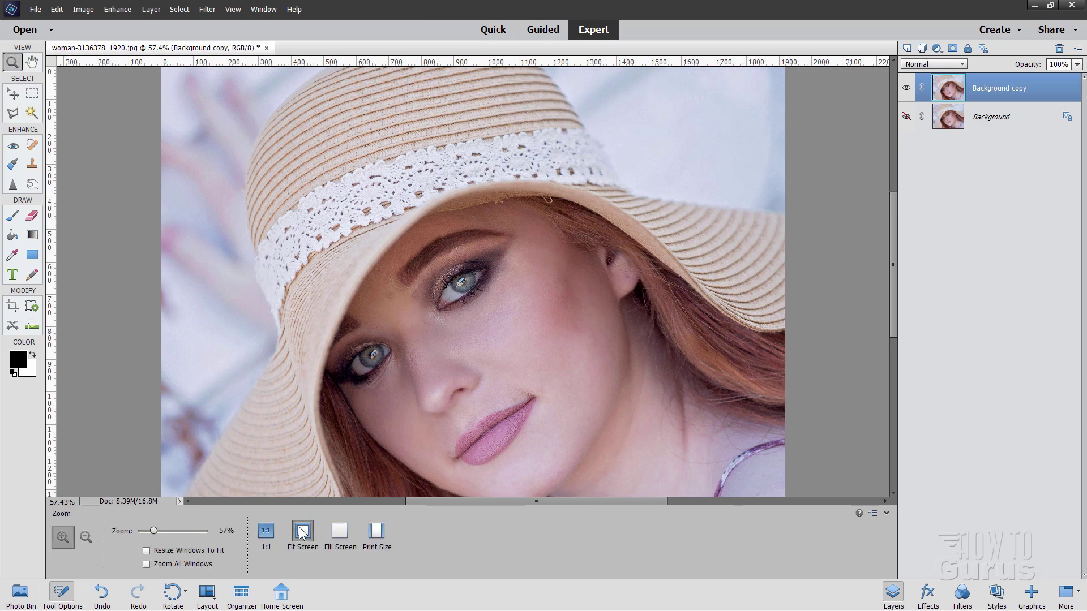
pyautogui.click(303, 530)
pyautogui.click(16, 116)
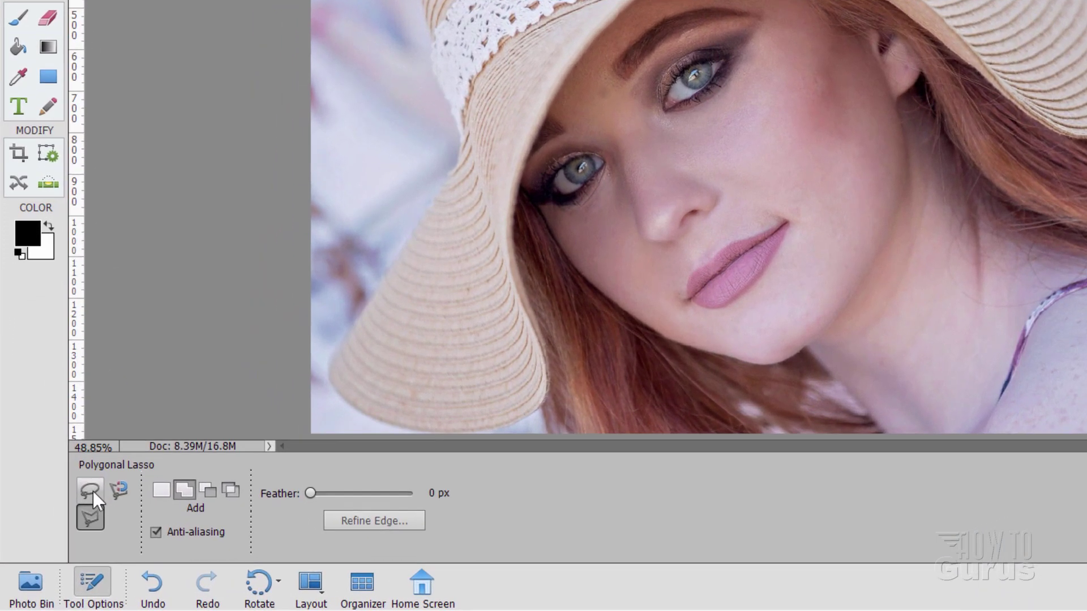
pyautogui.click(93, 491)
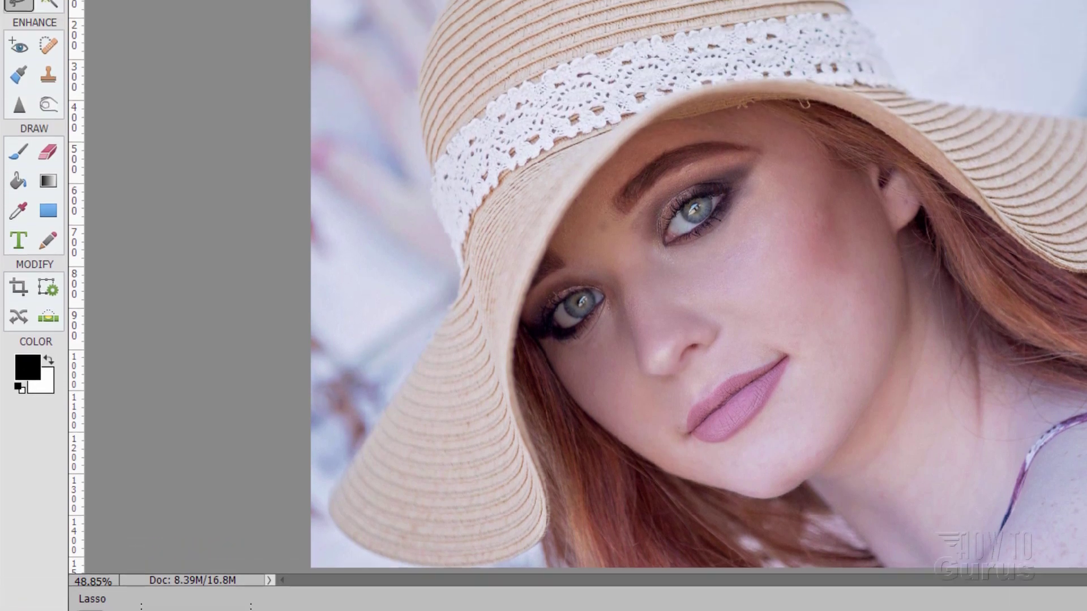
# Step: Trace a freehand selection around the woman and her wide-brimmed hat
pyautogui.moveTo(505, 0); pyautogui.dragTo(478, 0)
pyautogui.moveTo(478, 37)
pyautogui.mouseDown()
pyautogui.moveTo(416, 137)
pyautogui.moveTo(413, 208)
pyautogui.moveTo(450, 355)
pyautogui.moveTo(445, 377)
pyautogui.moveTo(383, 487)
pyautogui.moveTo(305, 560)
pyautogui.moveTo(331, 608)
pyautogui.moveTo(330, 591)
pyautogui.mouseUp()
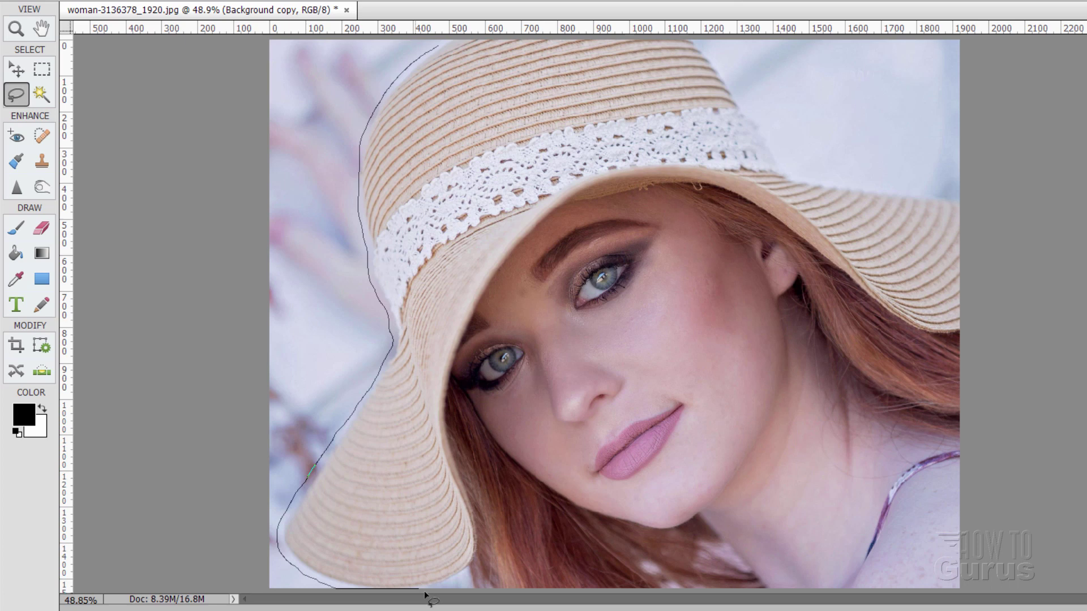
pyautogui.moveTo(425, 596); pyautogui.dragTo(446, 591)
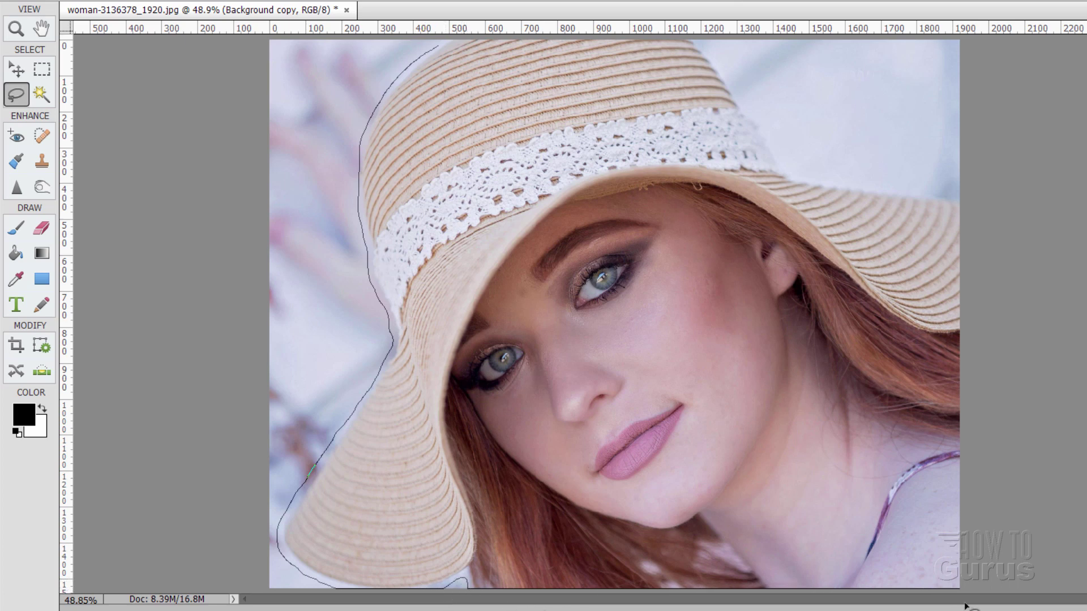
pyautogui.moveTo(972, 460)
pyautogui.mouseDown()
pyautogui.moveTo(962, 217)
pyautogui.moveTo(929, 194)
pyautogui.moveTo(797, 178)
pyautogui.moveTo(696, 40)
pyautogui.moveTo(479, 37)
pyautogui.moveTo(439, 41)
pyautogui.moveTo(437, 52)
pyautogui.mouseUp()
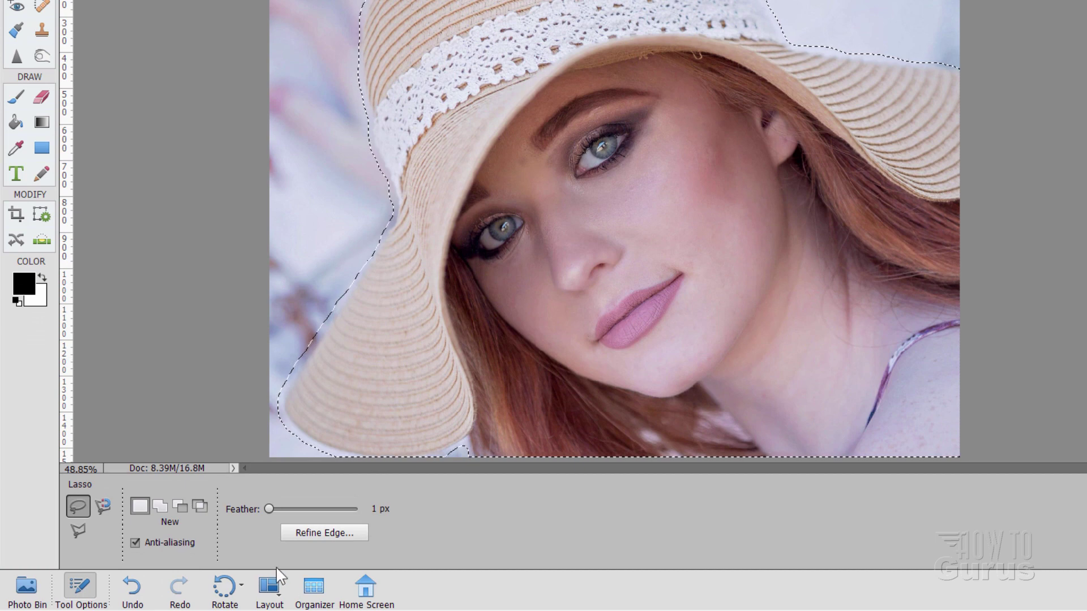
# Step: Open Refine Edge for the selection and set its Radius to 1 px
pyautogui.click(314, 535)
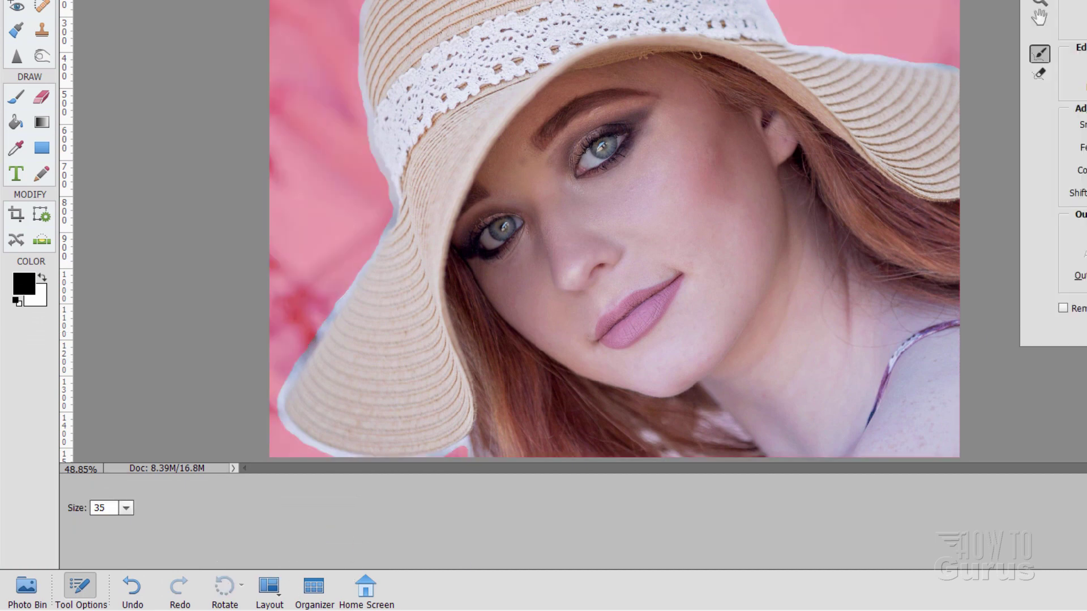
pyautogui.moveTo(1084, 3); pyautogui.dragTo(927, 111)
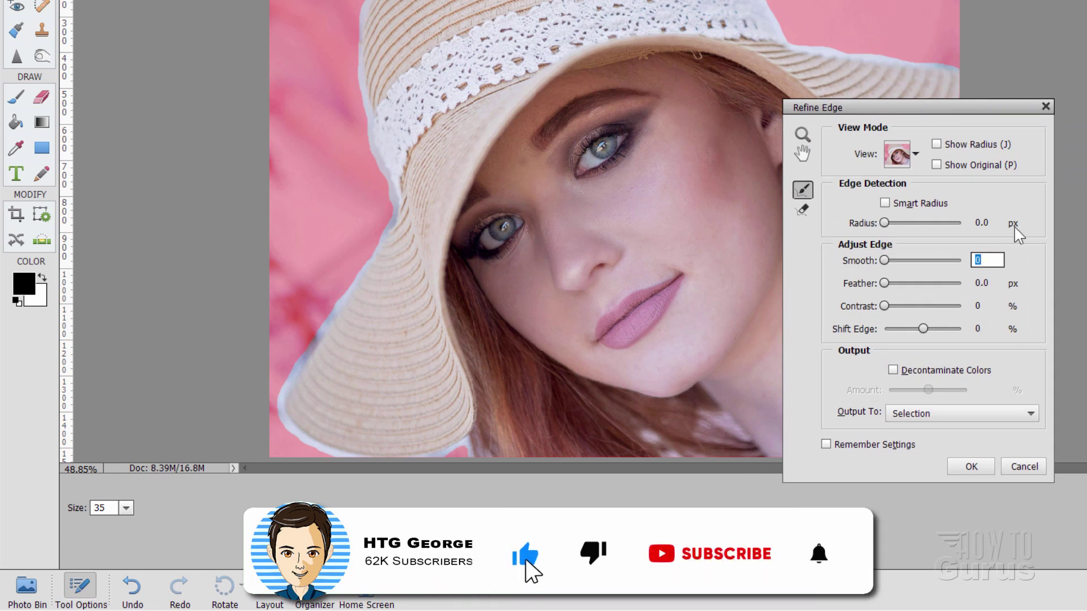
pyautogui.hotkey('shift', 'Tab')
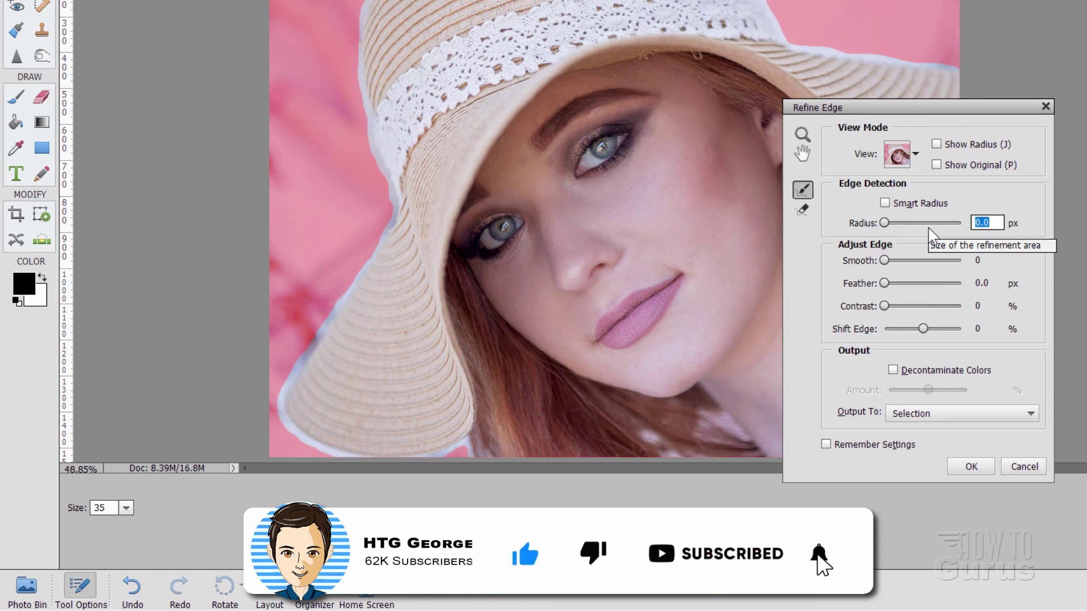
pyautogui.write('1')
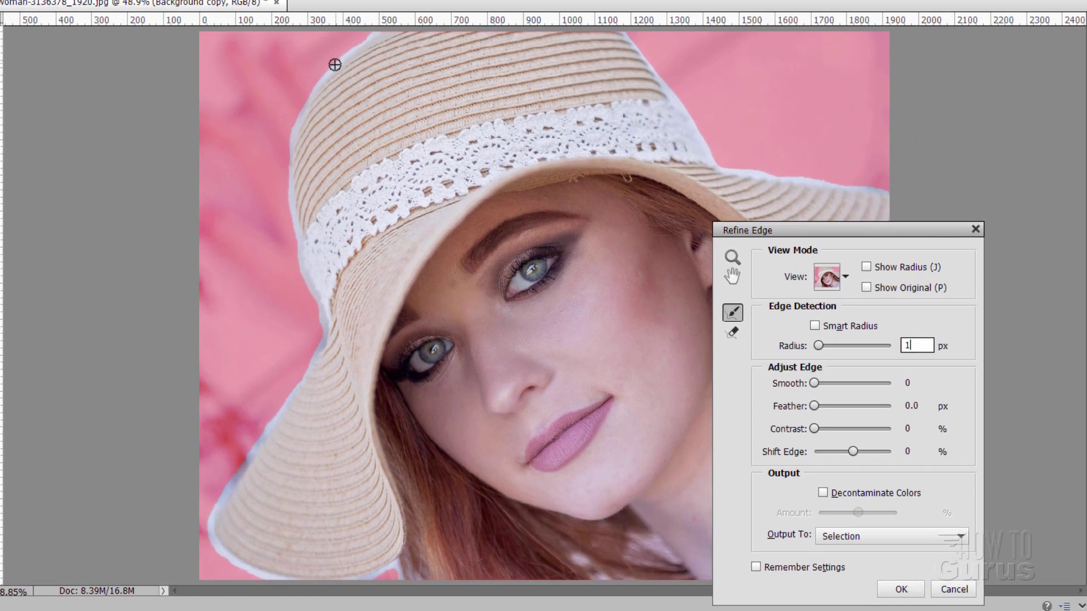
# Step: Keep Overlay view and brush Refine Radius along the hat's left side and top rim
pyautogui.moveTo(350, 51)
pyautogui.mouseDown()
pyautogui.moveTo(382, 32)
pyautogui.moveTo(385, 40)
pyautogui.moveTo(334, 55)
pyautogui.moveTo(359, 42)
pyautogui.moveTo(297, 128)
pyautogui.mouseUp()
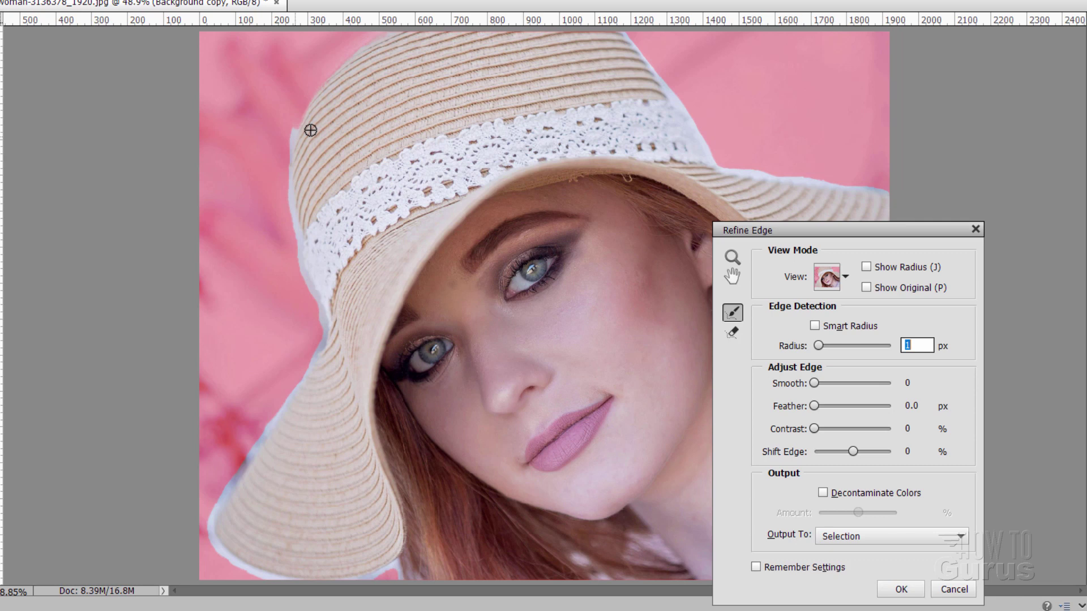
pyautogui.click(846, 275)
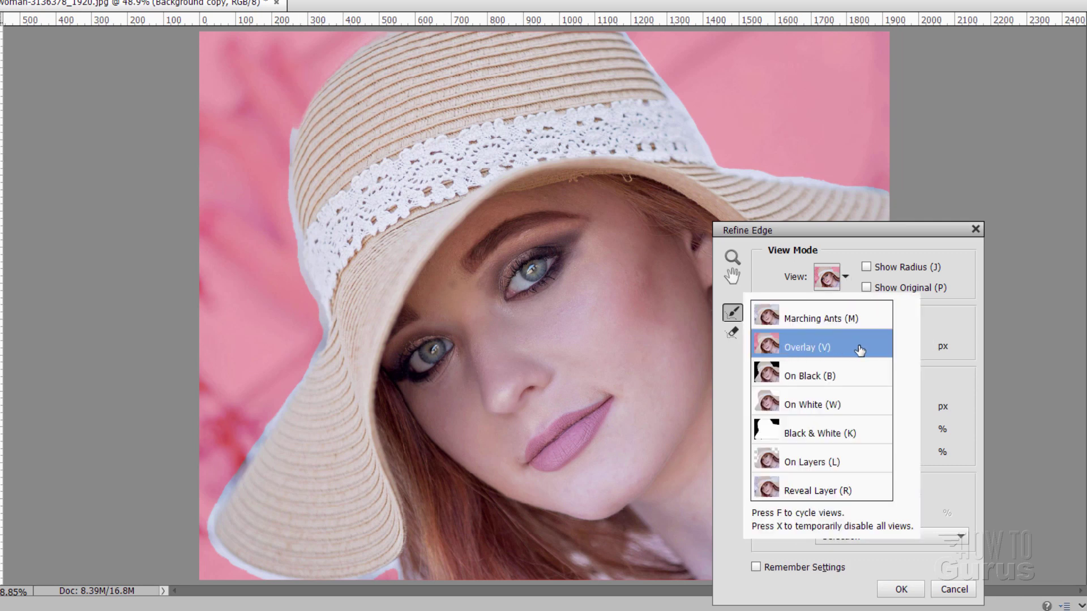
pyautogui.click(843, 281)
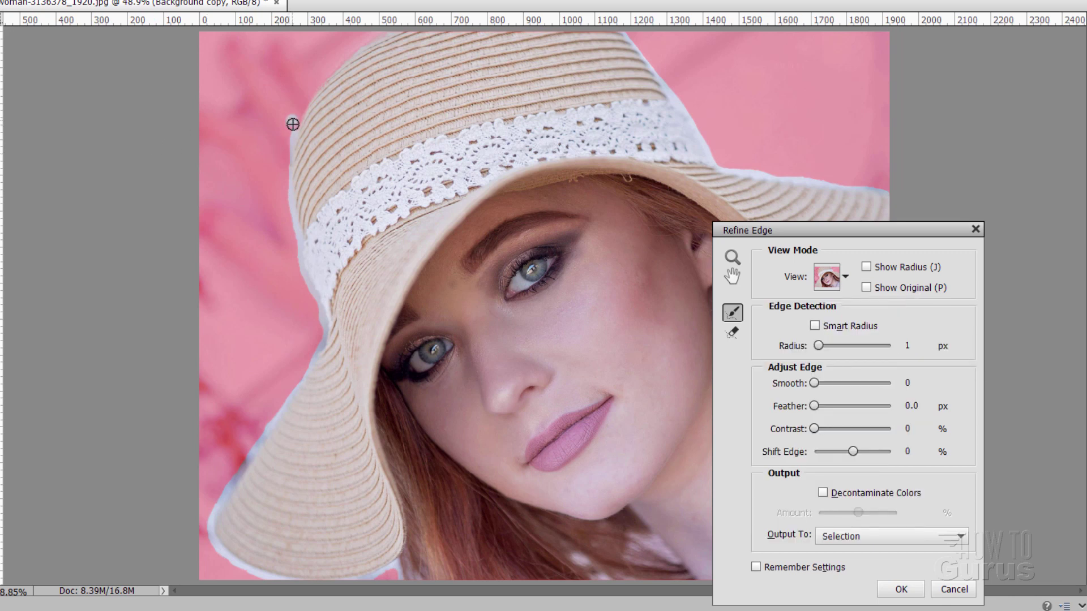
pyautogui.moveTo(291, 149); pyautogui.dragTo(293, 227)
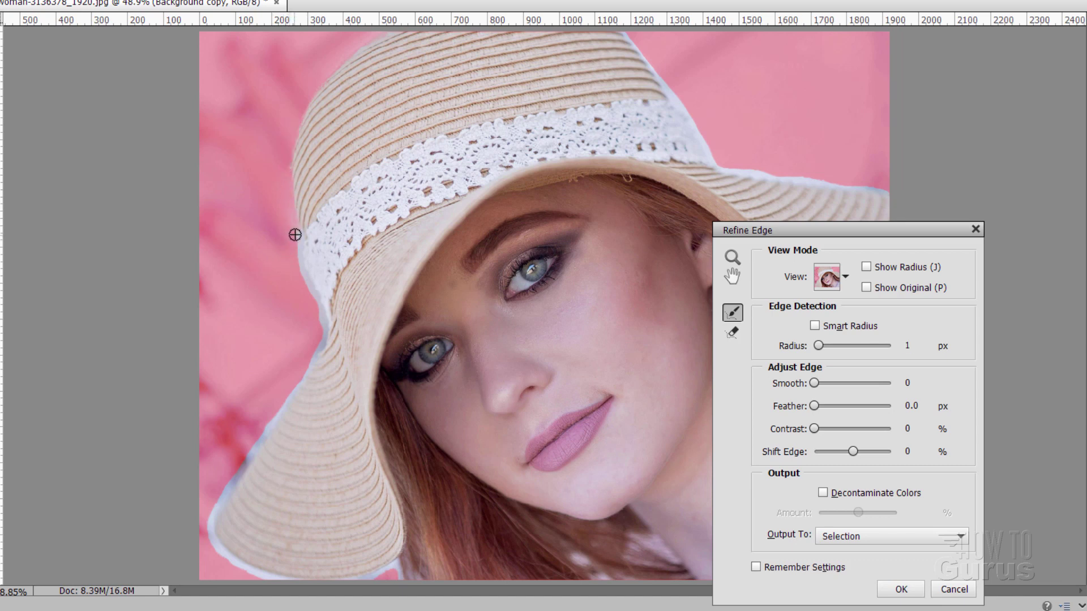
pyautogui.moveTo(300, 239)
pyautogui.mouseDown()
pyautogui.moveTo(306, 305)
pyautogui.moveTo(319, 304)
pyautogui.moveTo(311, 354)
pyautogui.moveTo(267, 427)
pyautogui.moveTo(253, 395)
pyautogui.mouseUp()
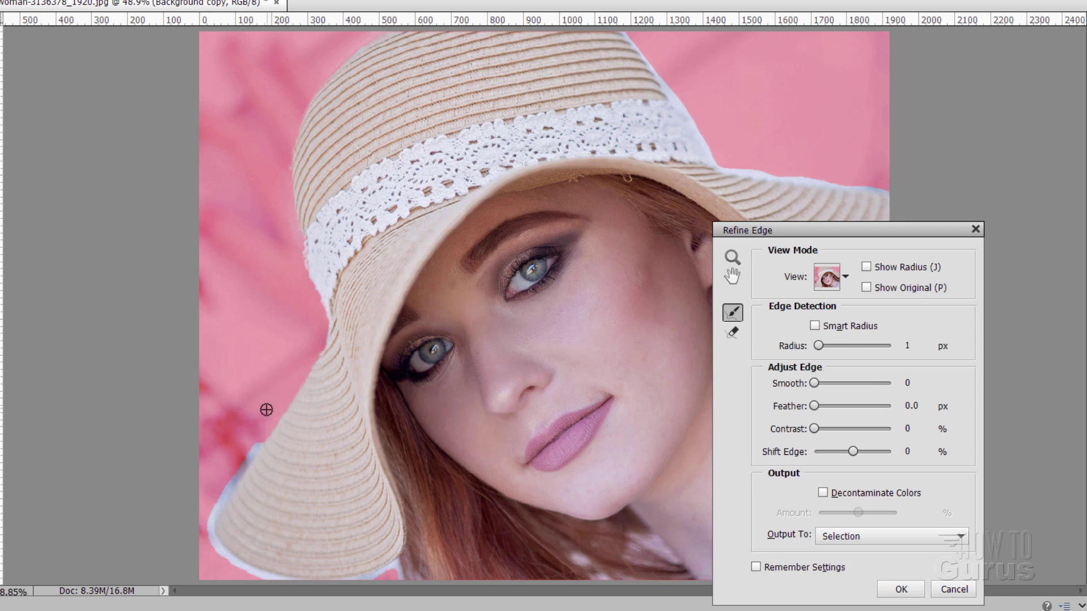
pyautogui.moveTo(251, 455)
pyautogui.mouseDown()
pyautogui.moveTo(216, 485)
pyautogui.moveTo(192, 561)
pyautogui.moveTo(218, 550)
pyautogui.moveTo(307, 584)
pyautogui.moveTo(388, 565)
pyautogui.moveTo(368, 575)
pyautogui.moveTo(396, 567)
pyautogui.moveTo(396, 592)
pyautogui.moveTo(395, 575)
pyautogui.moveTo(381, 572)
pyautogui.moveTo(396, 585)
pyautogui.moveTo(386, 578)
pyautogui.moveTo(394, 566)
pyautogui.moveTo(376, 585)
pyautogui.moveTo(385, 575)
pyautogui.mouseUp()
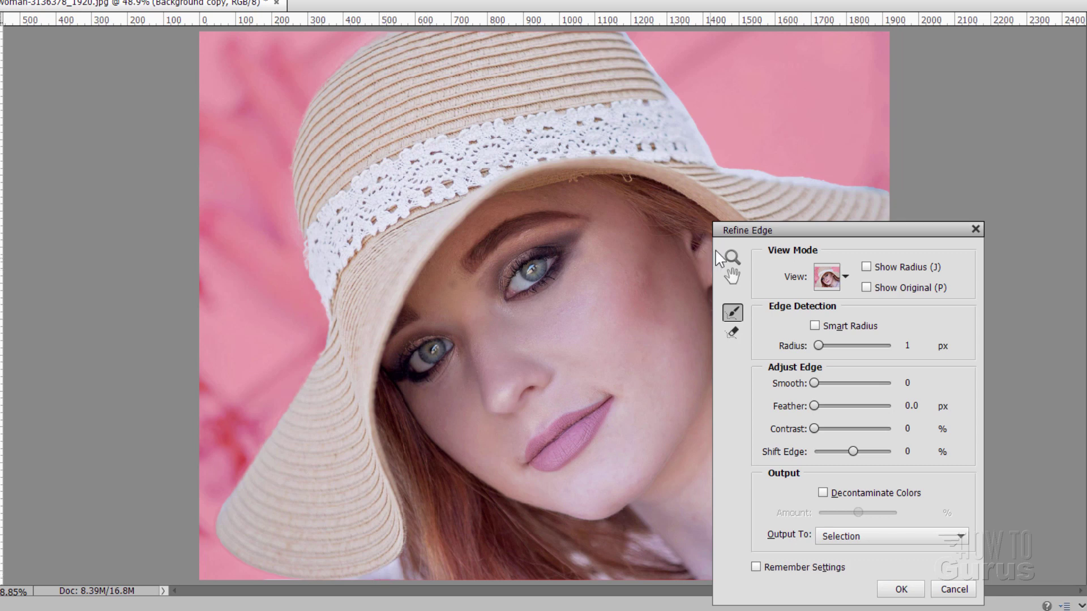
pyautogui.moveTo(643, 51)
pyautogui.mouseDown()
pyautogui.moveTo(664, 87)
pyautogui.moveTo(658, 41)
pyautogui.moveTo(648, 52)
pyautogui.moveTo(625, 32)
pyautogui.moveTo(680, 65)
pyautogui.moveTo(673, 90)
pyautogui.moveTo(722, 166)
pyautogui.moveTo(752, 170)
pyautogui.moveTo(766, 99)
pyautogui.moveTo(737, 135)
pyautogui.moveTo(676, 102)
pyautogui.moveTo(761, 181)
pyautogui.moveTo(737, 172)
pyautogui.moveTo(842, 184)
pyautogui.moveTo(855, 175)
pyautogui.moveTo(907, 199)
pyautogui.mouseUp()
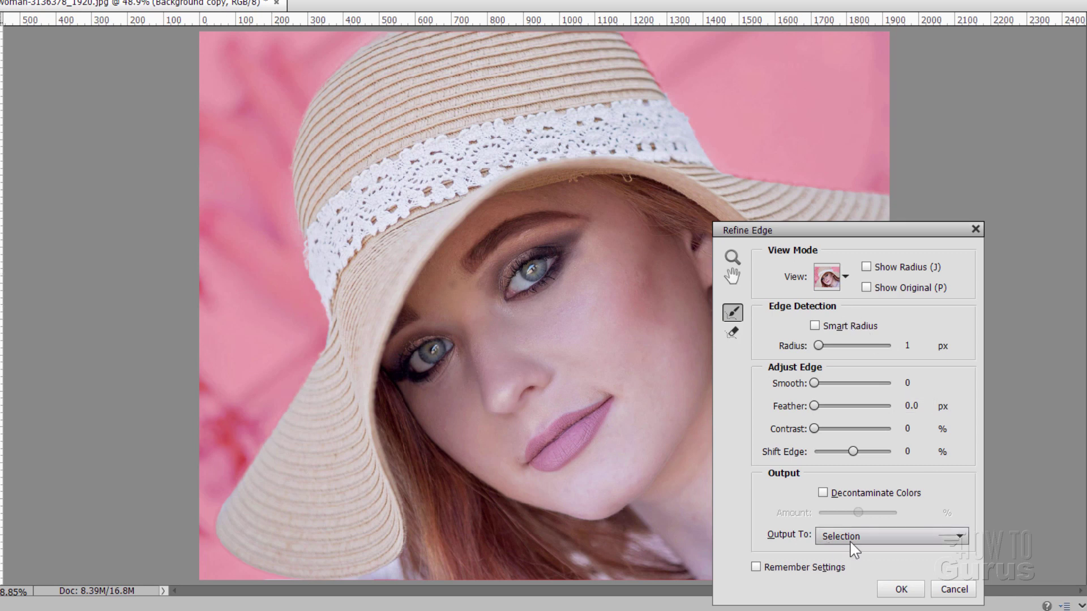
# Step: Output the refined selection to a New Layer with Layer Mask and apply it
pyautogui.click(877, 537)
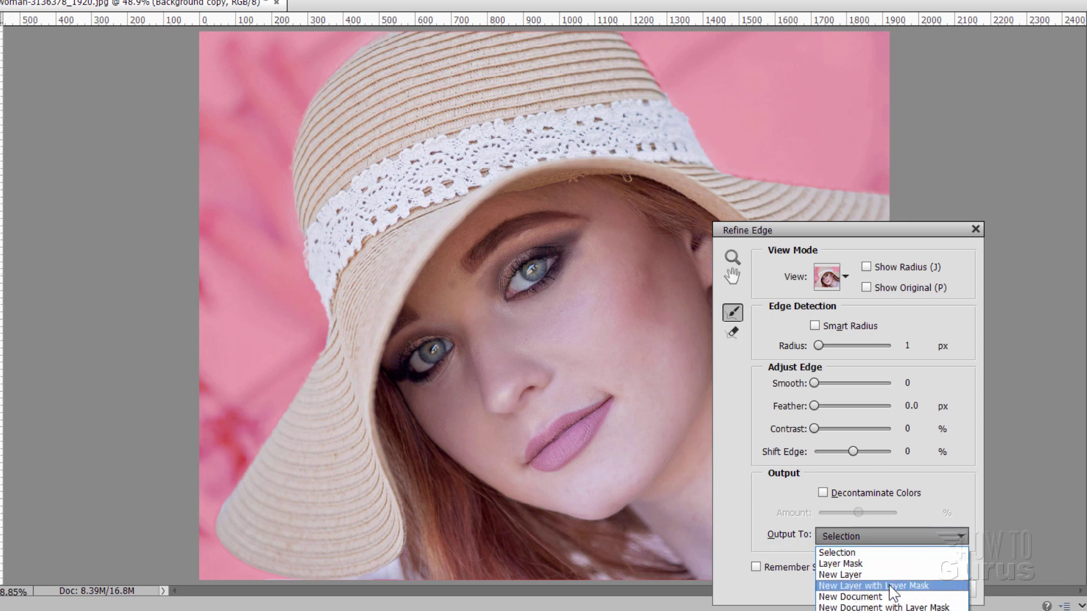
pyautogui.click(894, 586)
pyautogui.click(895, 588)
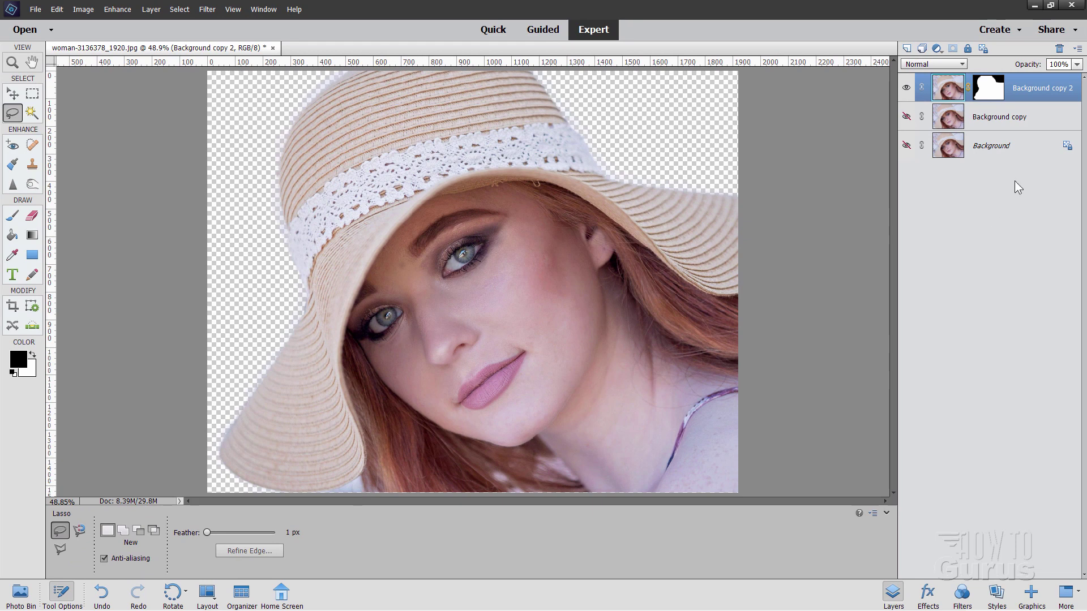
# Step: Target the Background copy 2 mask, zoom to 200% on the lower brim, and pick the Brush
pyautogui.click(994, 98)
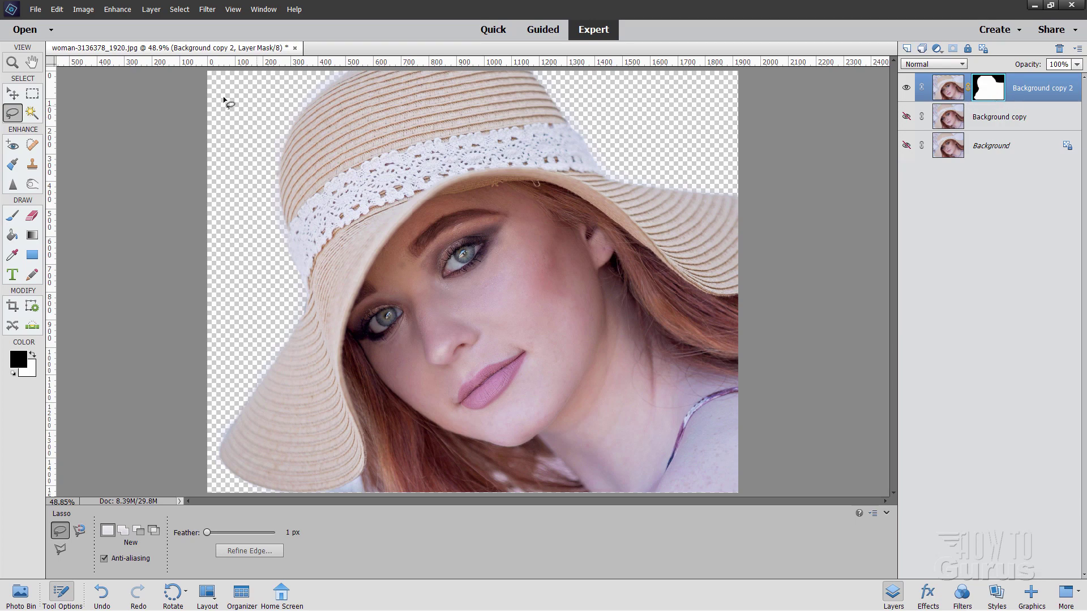
pyautogui.press('z')
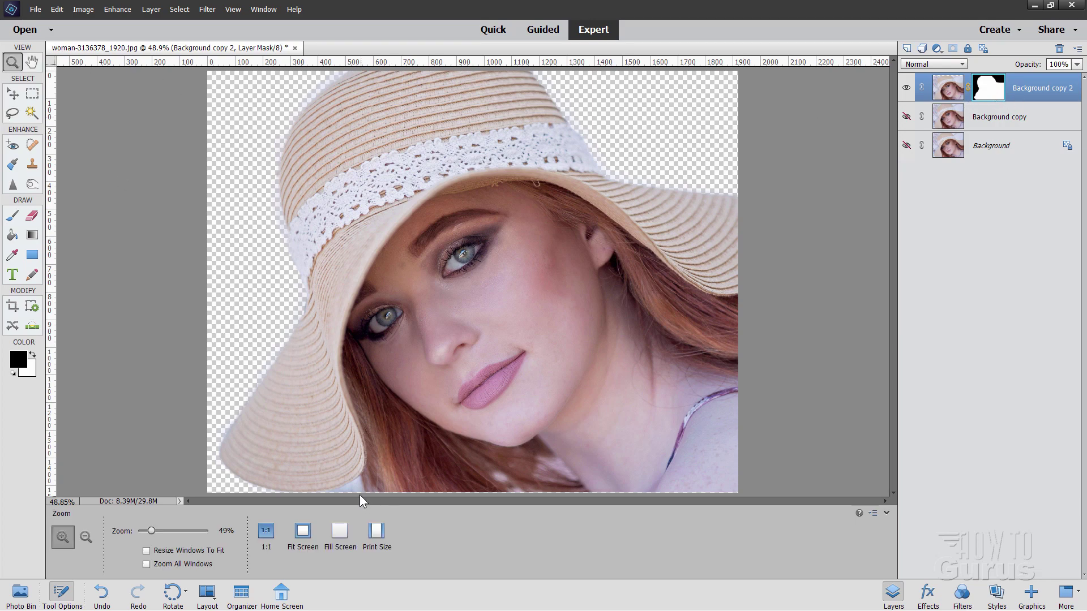
pyautogui.scroll(4, 396, 465)
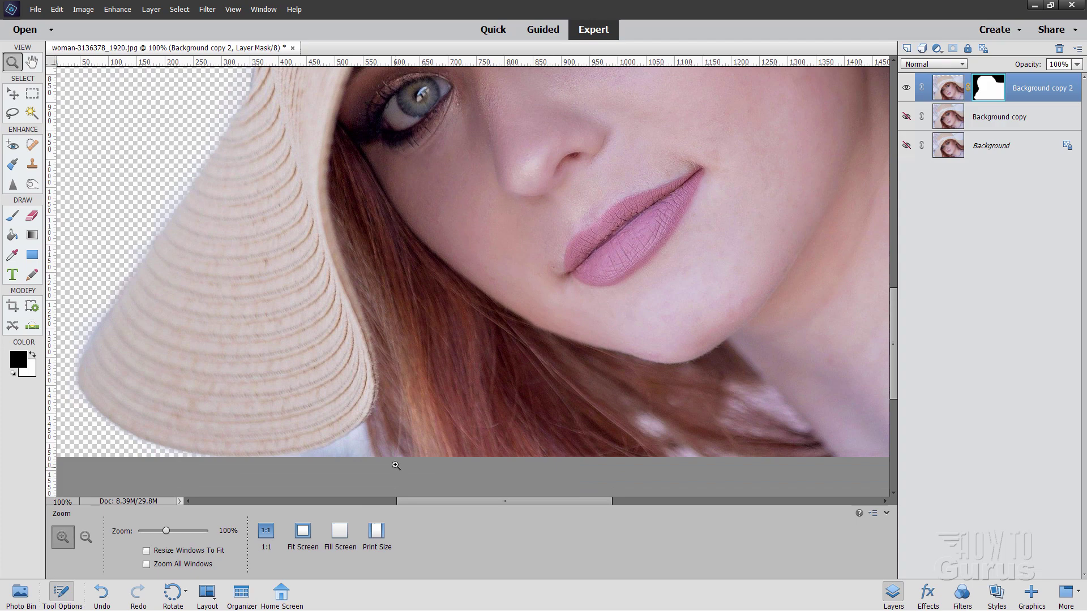
pyautogui.scroll(-2, 390, 452)
pyautogui.click(367, 424)
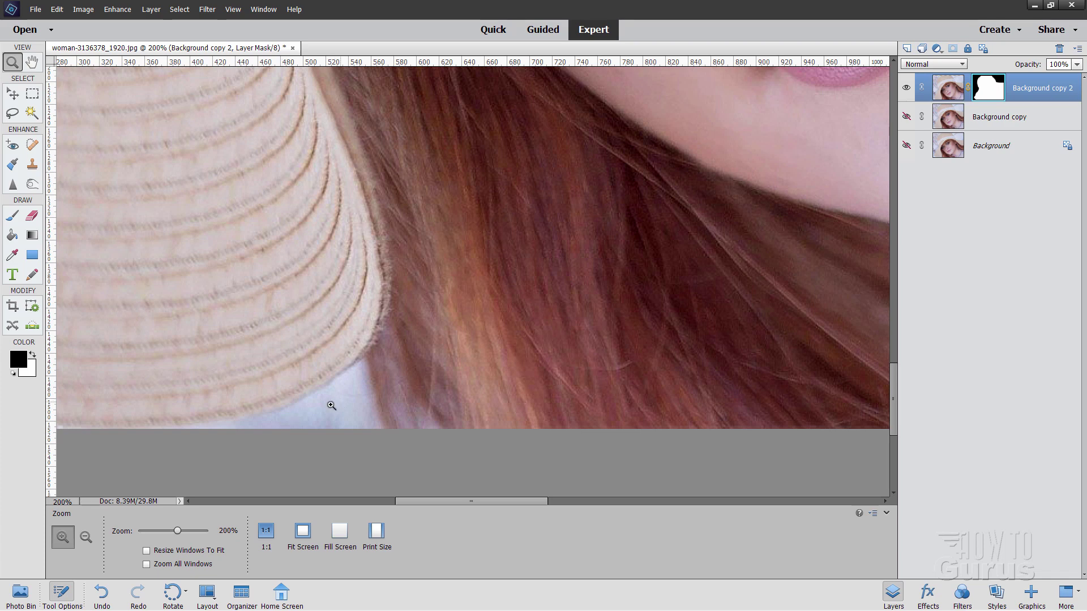
pyautogui.click(13, 219)
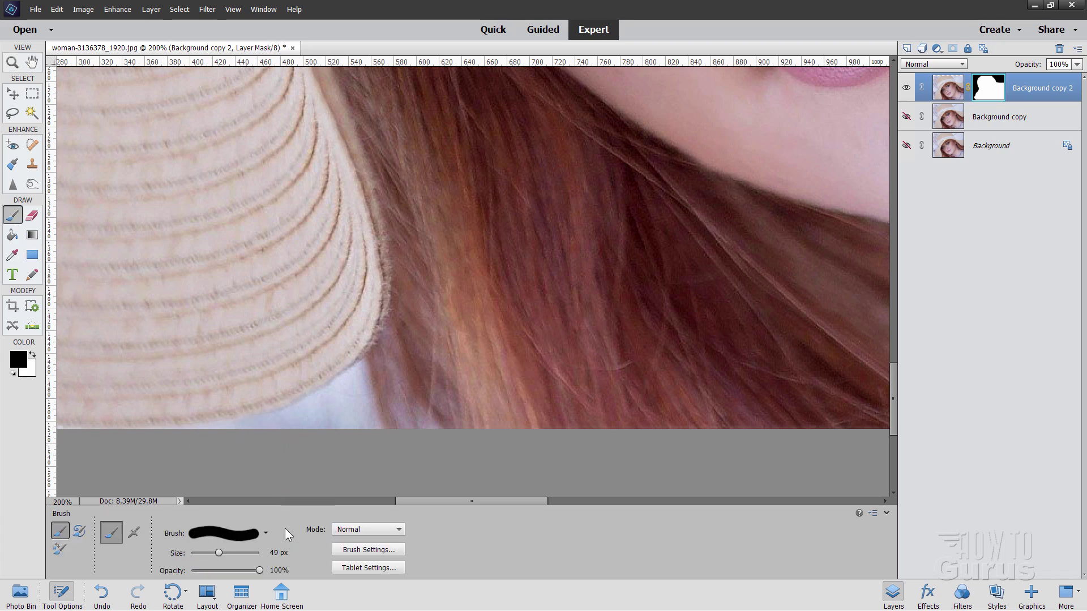
# Step: Choose the 17 px brush from the brush presets list
pyautogui.click(266, 532)
pyautogui.scroll(2, 251, 491)
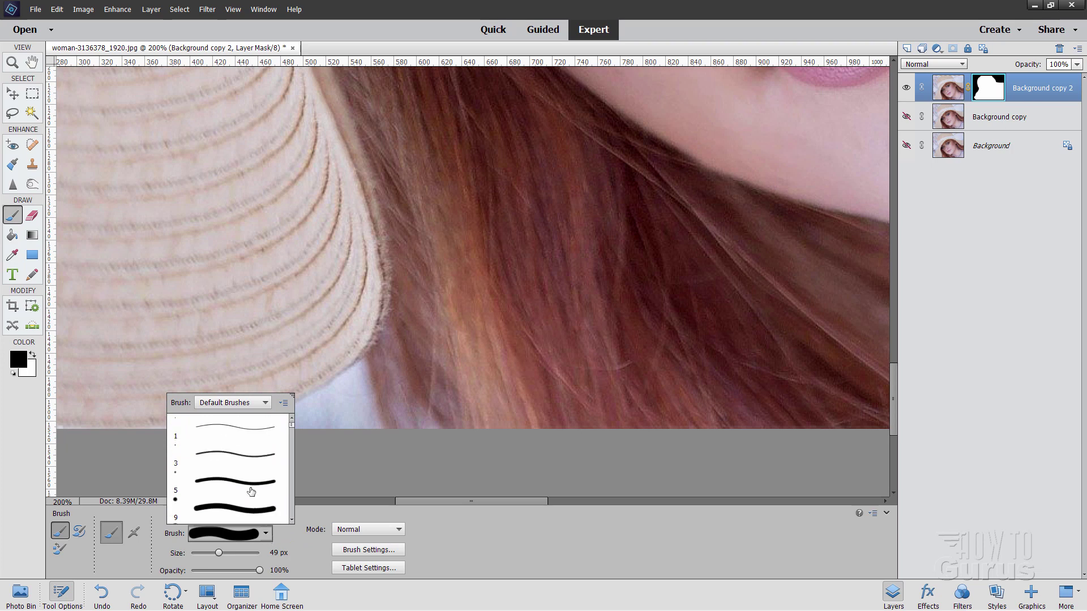
pyautogui.scroll(-3, 251, 491)
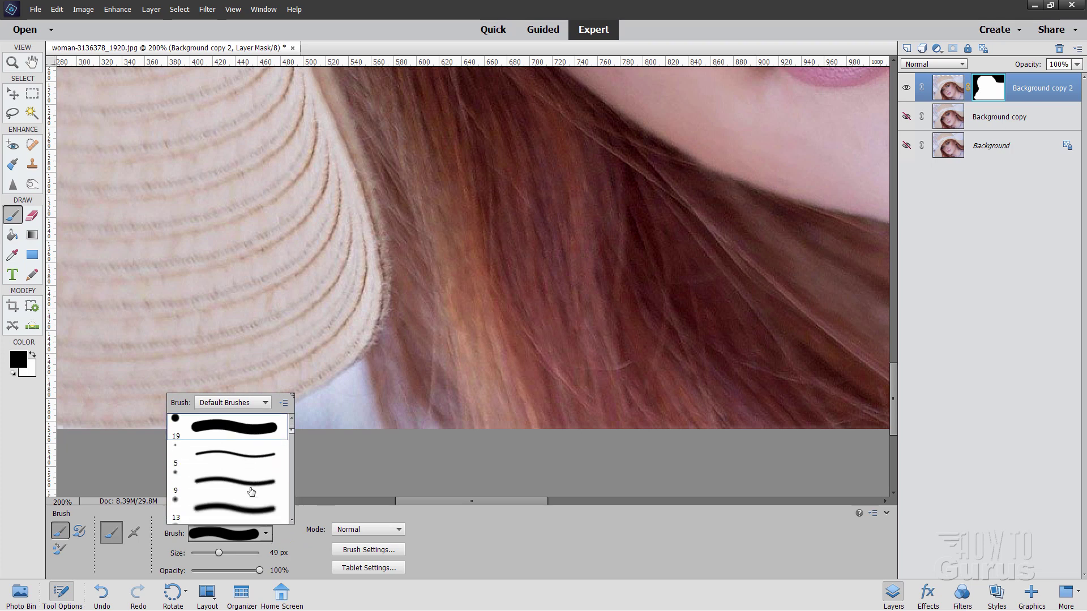
pyautogui.click(239, 486)
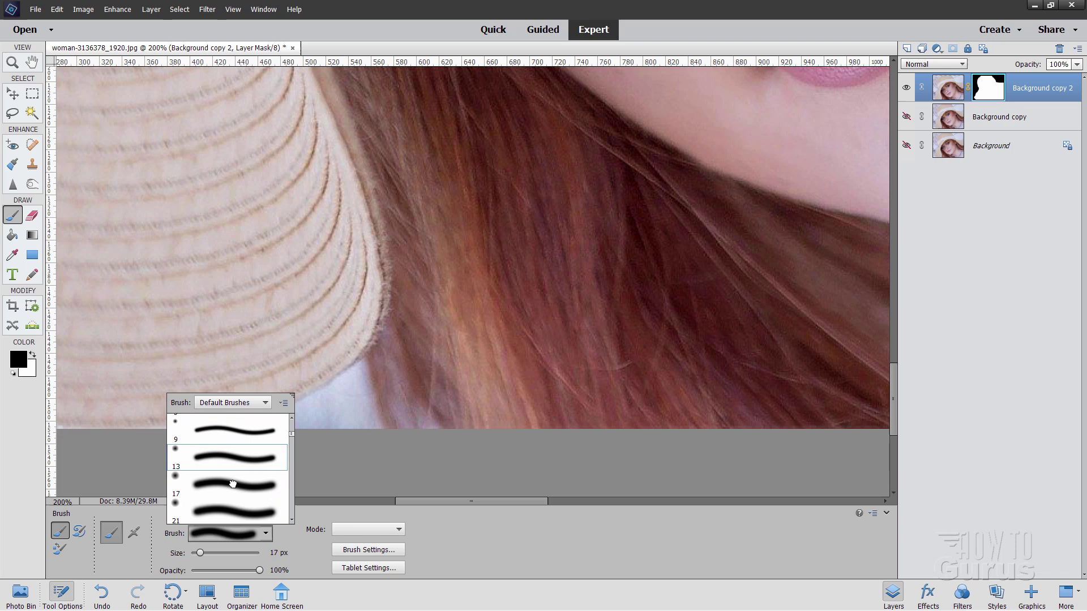
pyautogui.click(317, 453)
# Step: Paint black on the layer mask under the hat brim to hide the pale background patch
pyautogui.moveTo(339, 408)
pyautogui.mouseDown()
pyautogui.moveTo(347, 431)
pyautogui.moveTo(347, 416)
pyautogui.moveTo(370, 433)
pyautogui.moveTo(363, 383)
pyautogui.mouseUp()
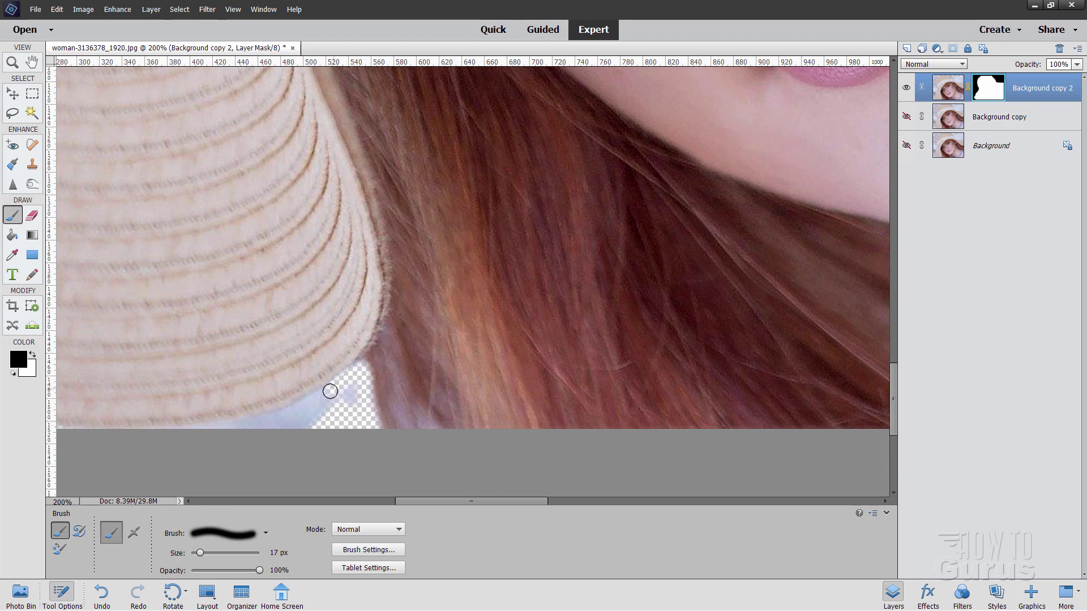
pyautogui.moveTo(296, 413)
pyautogui.mouseDown()
pyautogui.moveTo(322, 409)
pyautogui.moveTo(304, 425)
pyautogui.mouseUp()
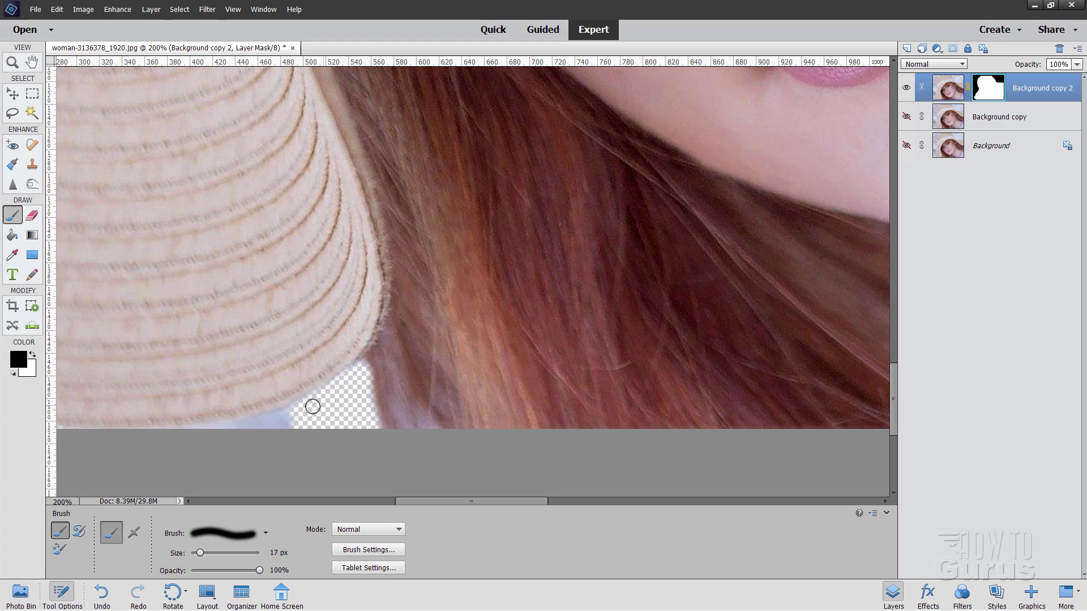
pyautogui.moveTo(277, 419); pyautogui.dragTo(230, 430)
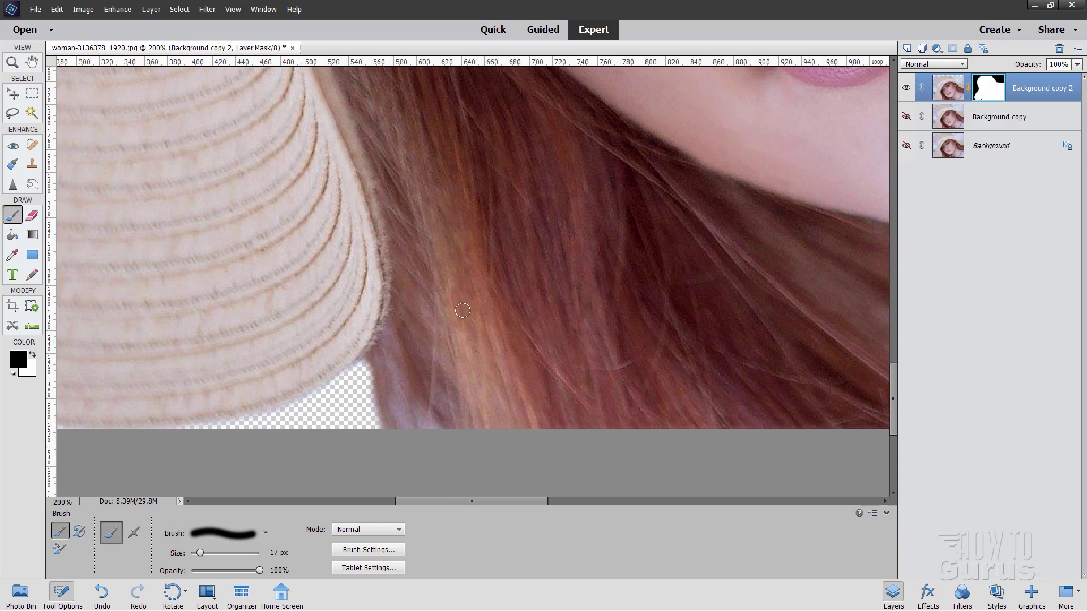
# Step: With the Zoom tool (Z), fit the portrait on screen, then zoom to 100% on the hat's left edge
pyautogui.press('z')
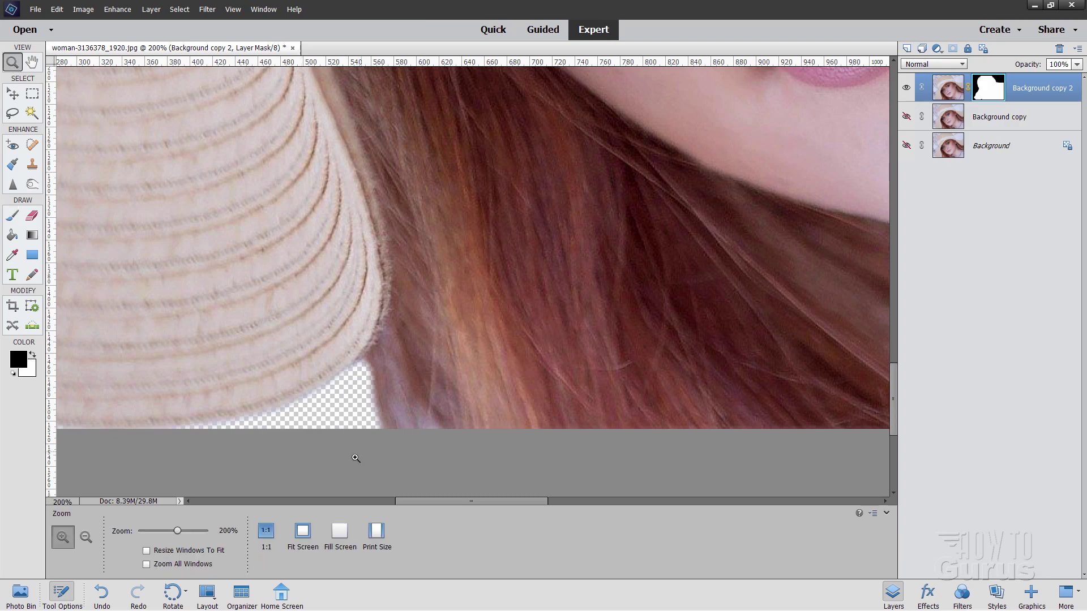
pyautogui.click(303, 532)
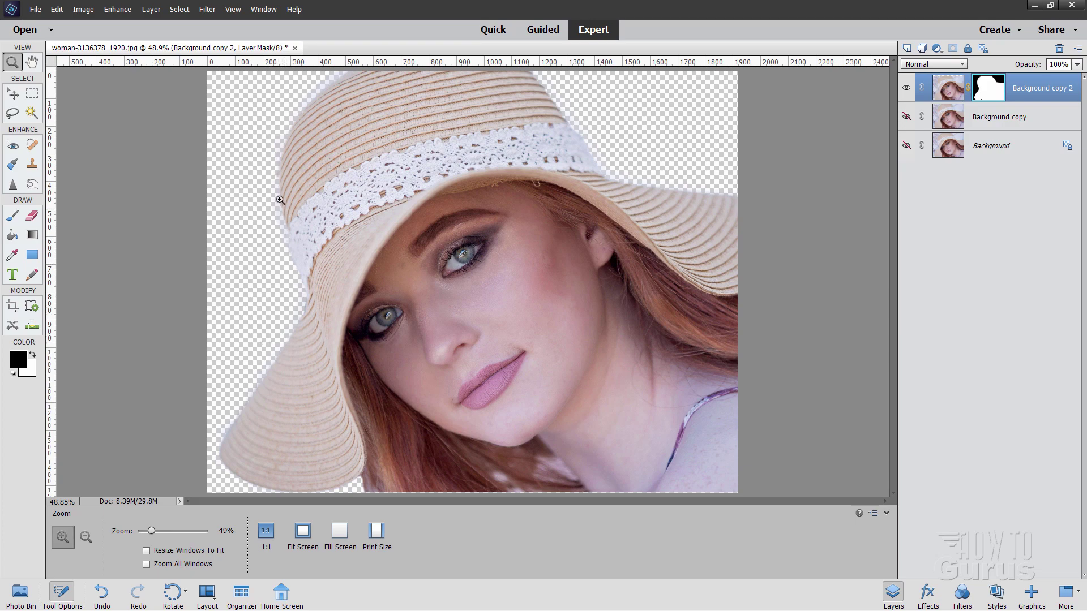
pyautogui.click(283, 217)
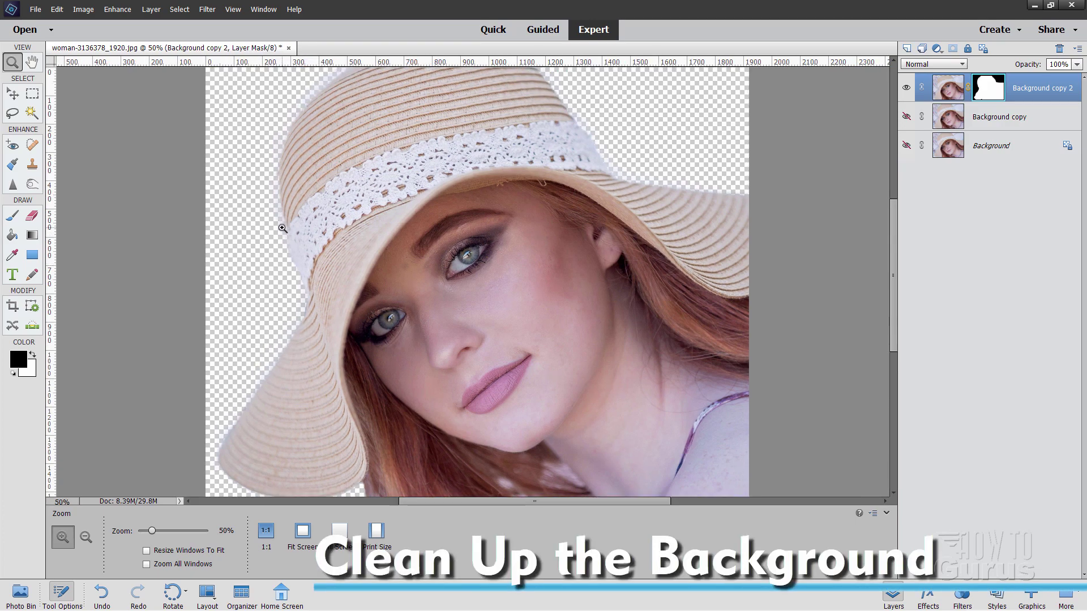
pyautogui.click(286, 229)
pyautogui.click(289, 244)
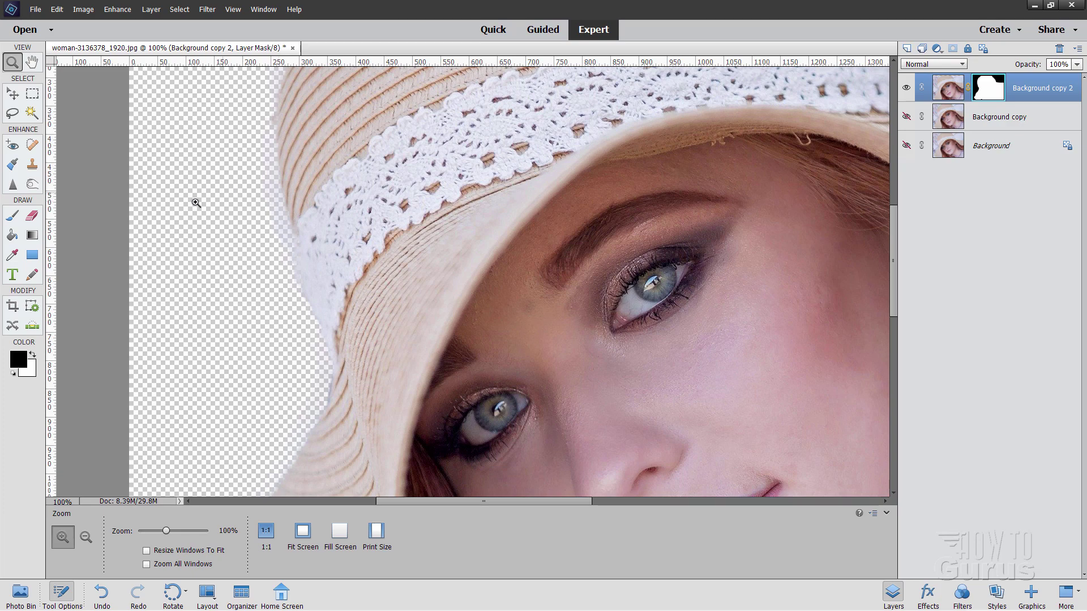
# Step: Select the Burn tool at 60 px size and scroll the view to the hat's top-left edge
pyautogui.click(34, 185)
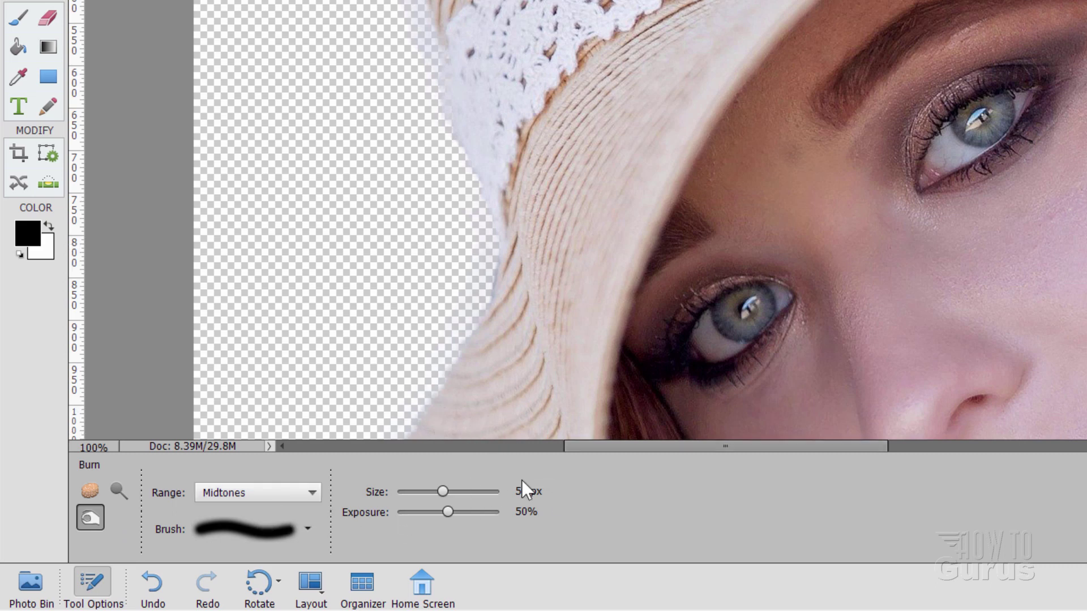
pyautogui.click(537, 491)
pyautogui.write('60')
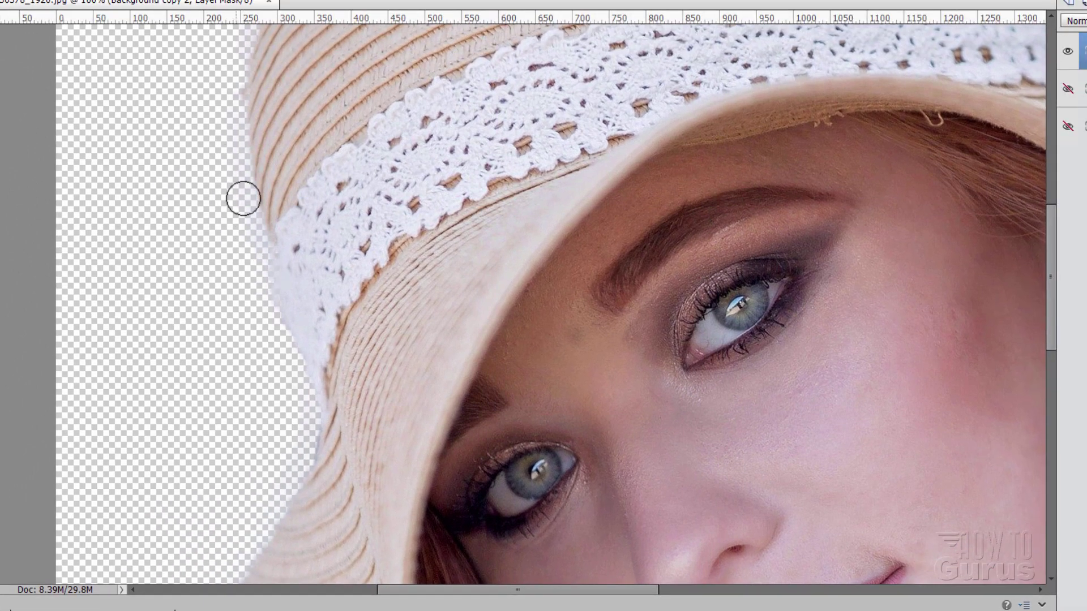
pyautogui.scroll(5, 200, 320)
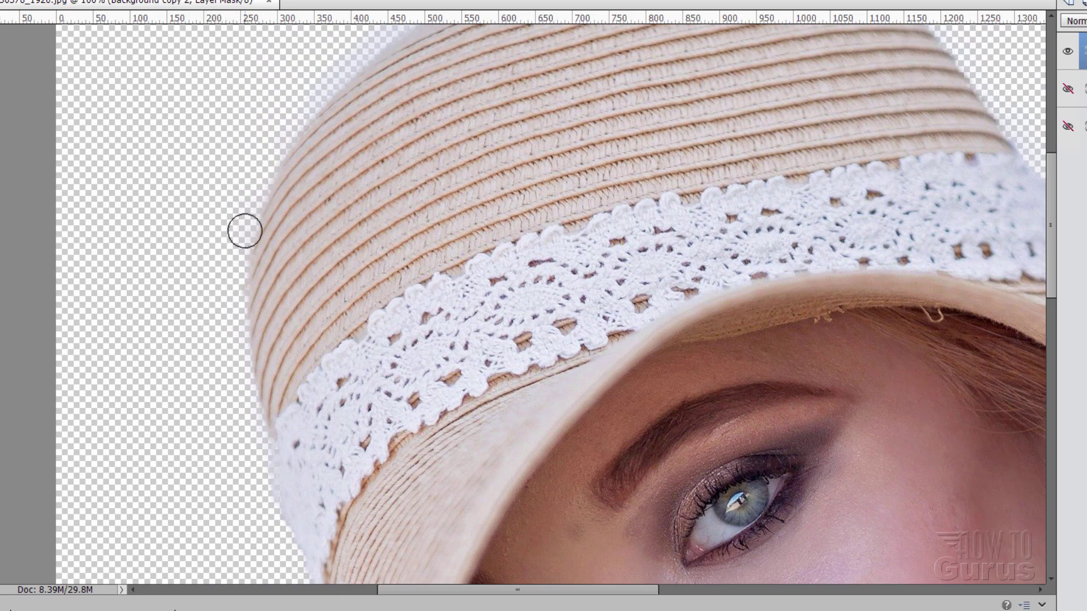
pyautogui.scroll(3, 215, 177)
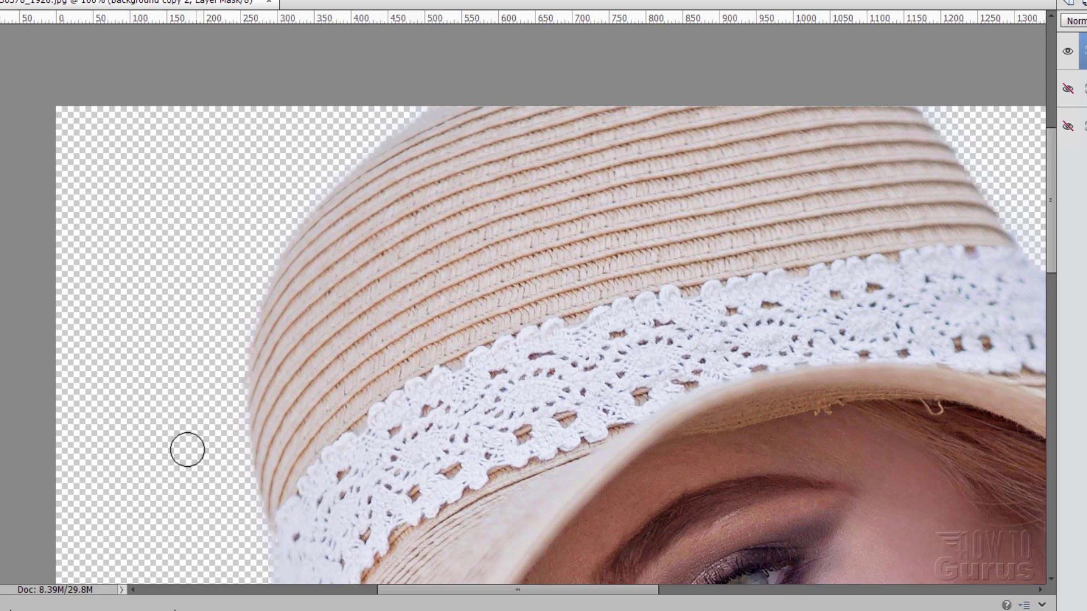
# Step: Pan at 100% past the eyes, nose and lips, following the hat brim's lower edge
pyautogui.press('space')
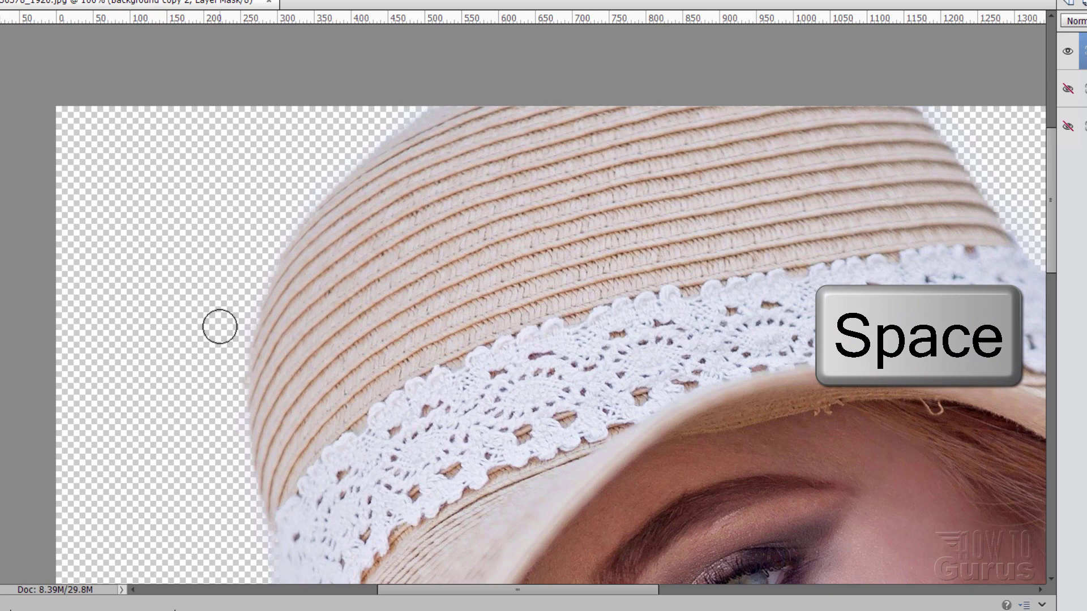
pyautogui.moveTo(232, 392); pyautogui.dragTo(220, 198)
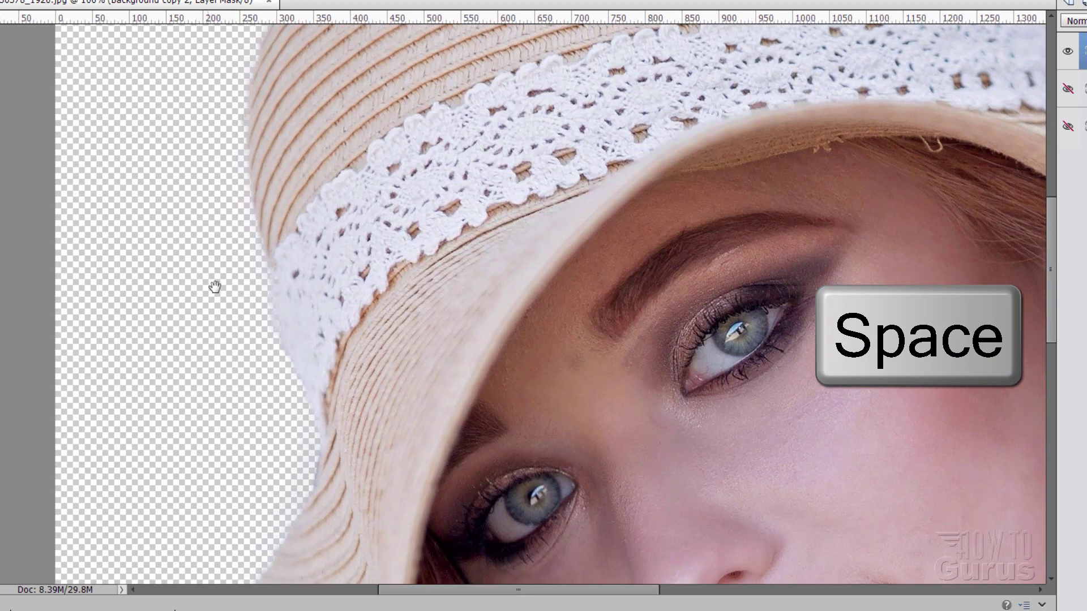
pyautogui.moveTo(269, 439); pyautogui.dragTo(284, 223)
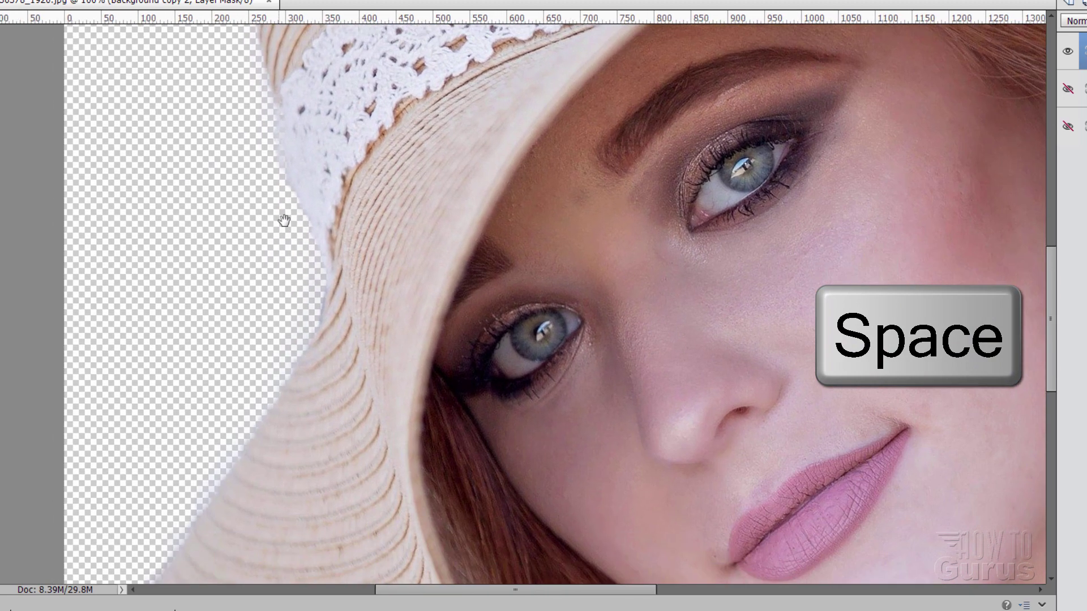
pyautogui.moveTo(145, 406); pyautogui.dragTo(182, 268)
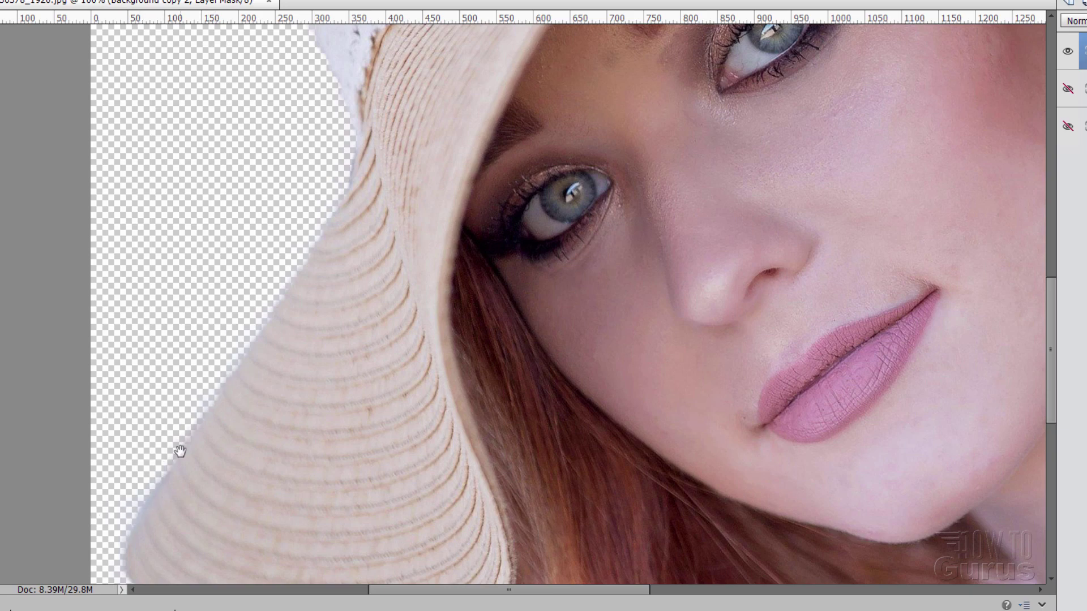
pyautogui.moveTo(181, 450); pyautogui.dragTo(184, 265)
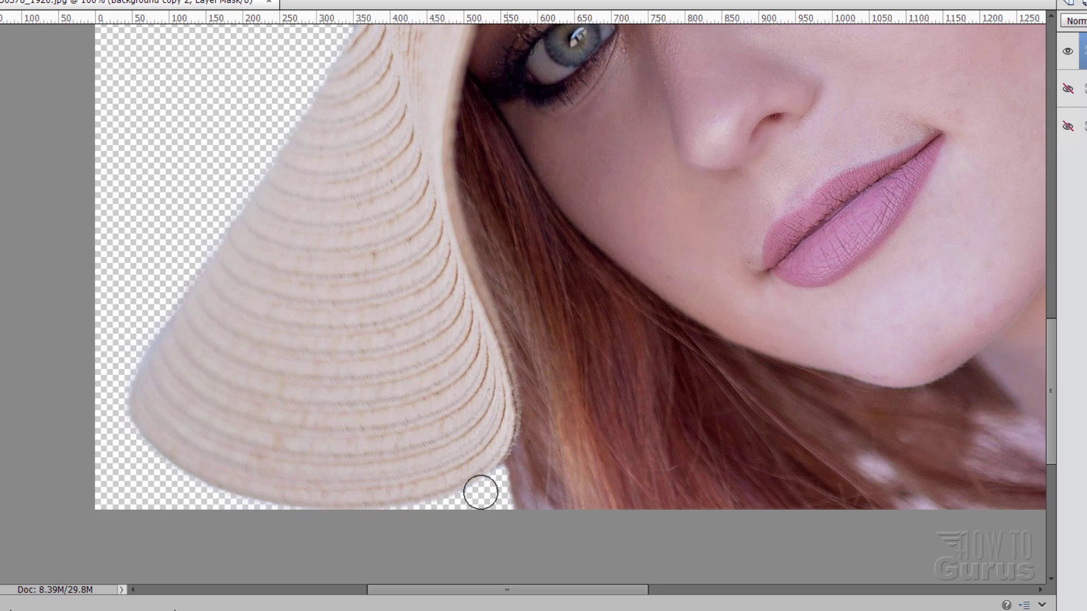
# Step: Pan back up to the hat top, then fit the whole portrait on screen with Ctrl+0
pyautogui.moveTo(448, 429); pyautogui.dragTo(335, 488)
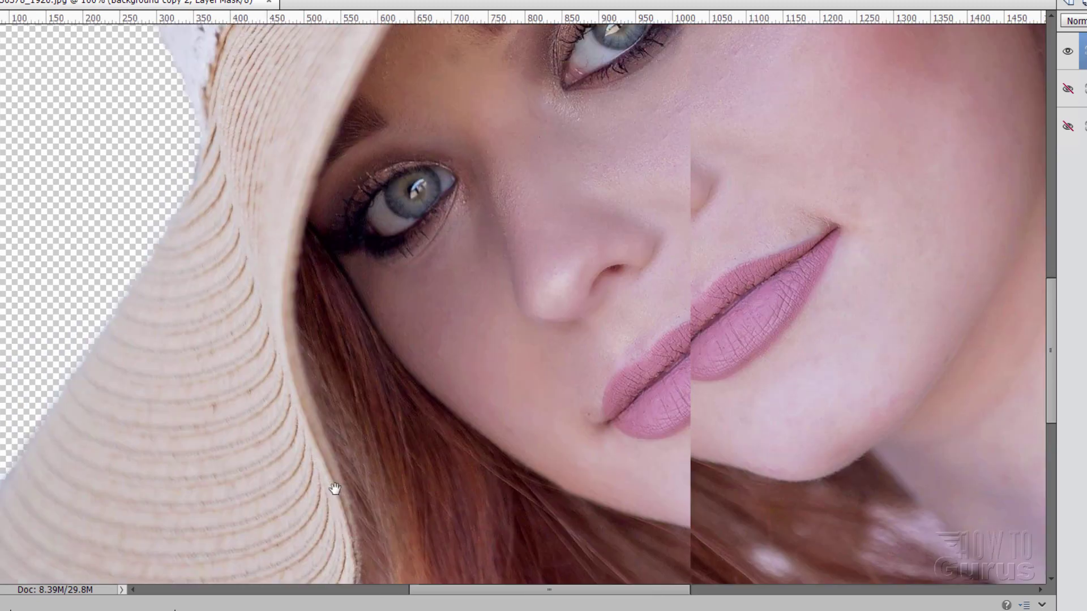
pyautogui.moveTo(331, 209); pyautogui.dragTo(227, 362)
pyautogui.moveTo(255, 34); pyautogui.dragTo(316, 158)
pyautogui.moveTo(413, 158)
pyautogui.mouseDown()
pyautogui.moveTo(226, 303)
pyautogui.moveTo(229, 287)
pyautogui.mouseUp()
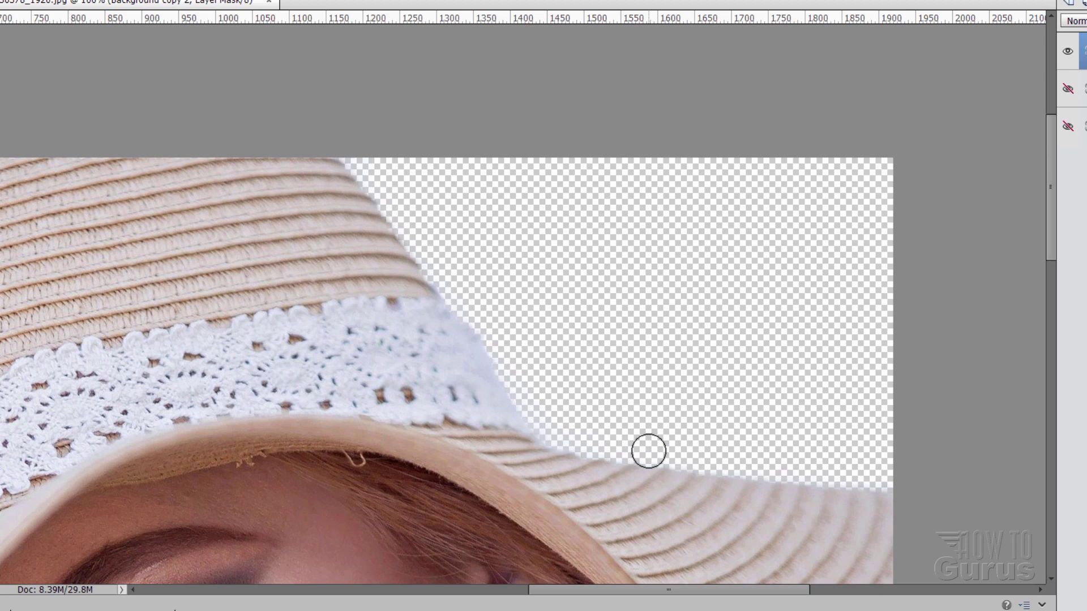
pyautogui.press('z')
pyautogui.hotkey('ctrl', '0')
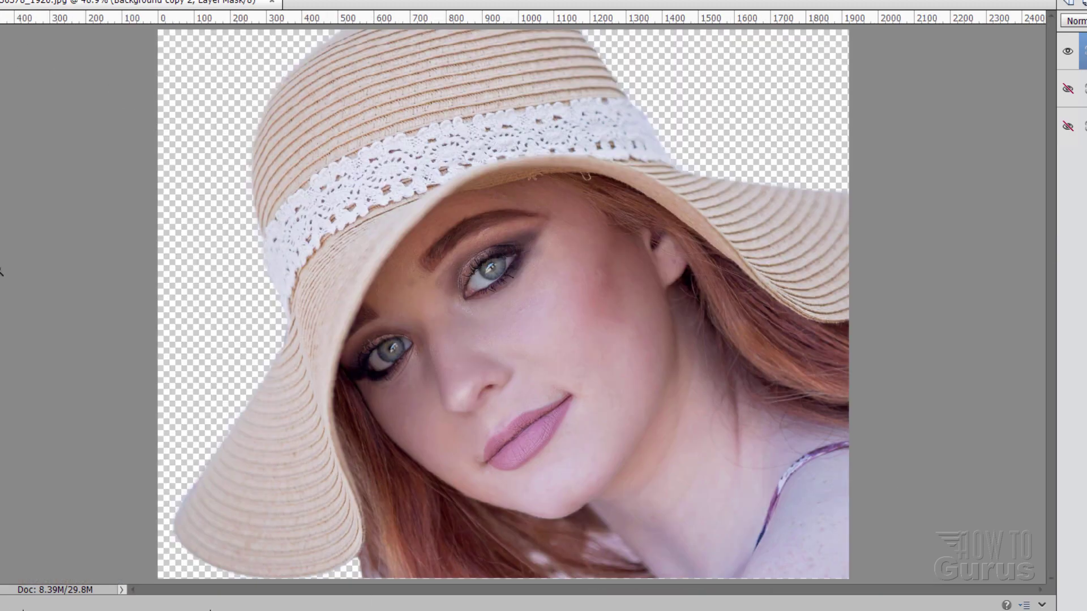
# Step: Select the Background copy layer and open recently edited bokeh-2072271_1920.jpg, moving its window aside
pyautogui.press('v')
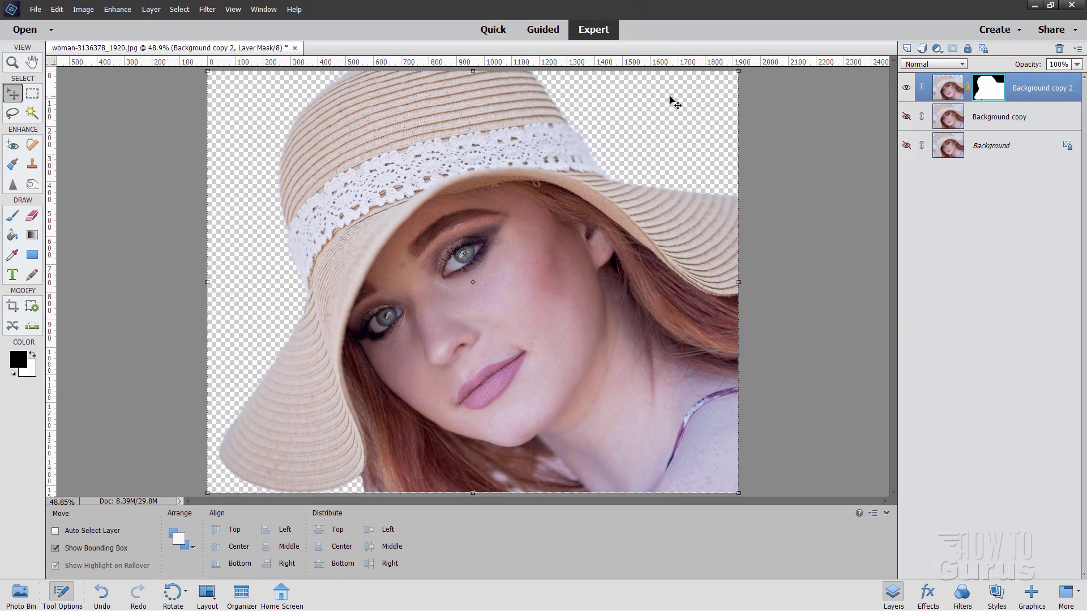
pyautogui.click(994, 121)
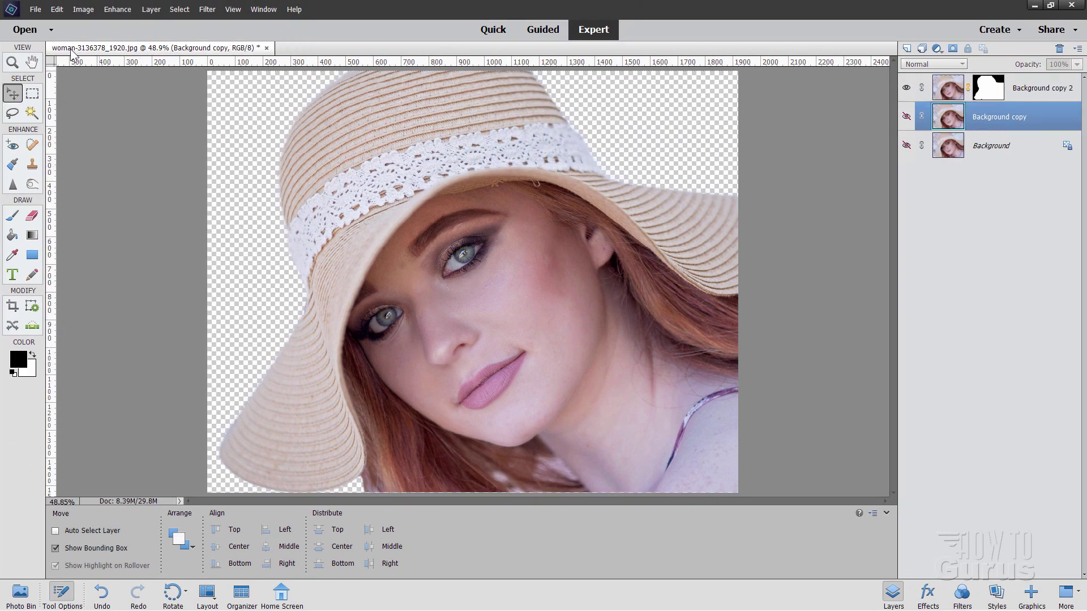
pyautogui.click(35, 9)
pyautogui.moveTo(62, 56)
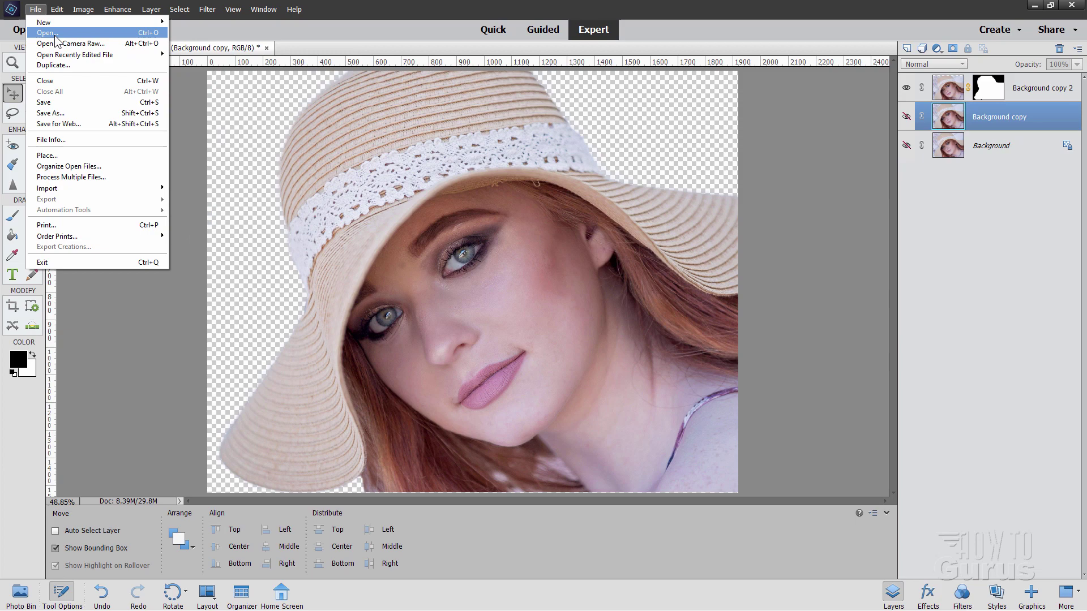
pyautogui.moveTo(99, 58)
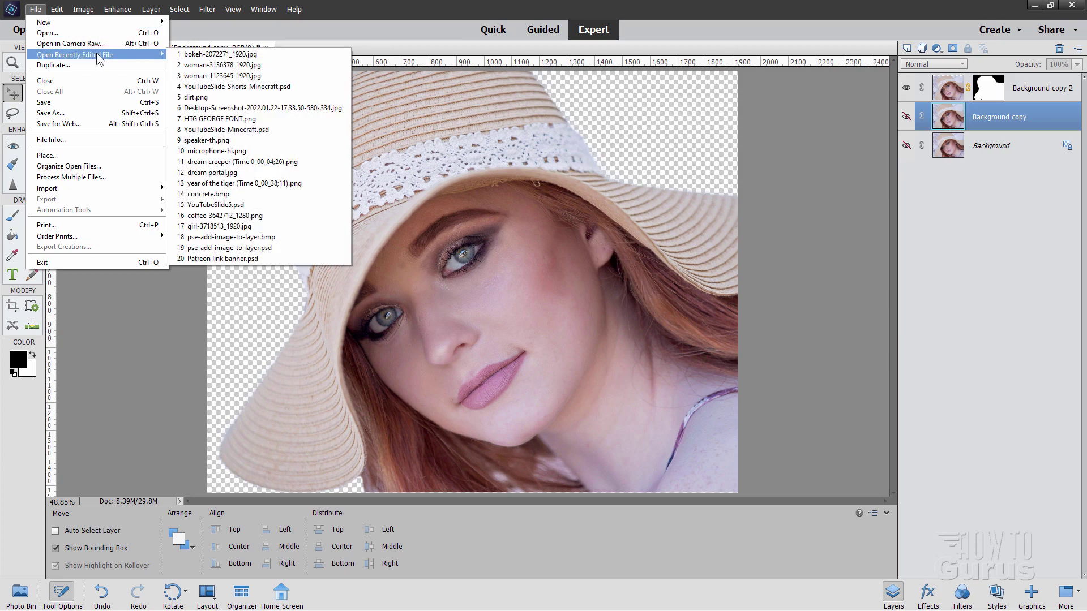
pyautogui.click(209, 55)
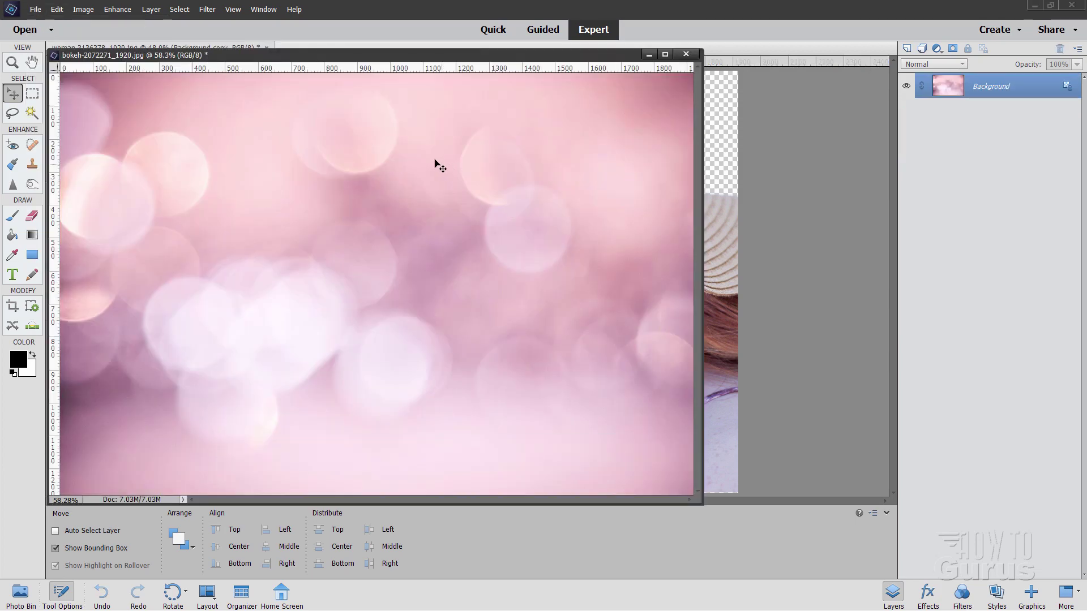
pyautogui.moveTo(397, 63); pyautogui.dragTo(713, 146)
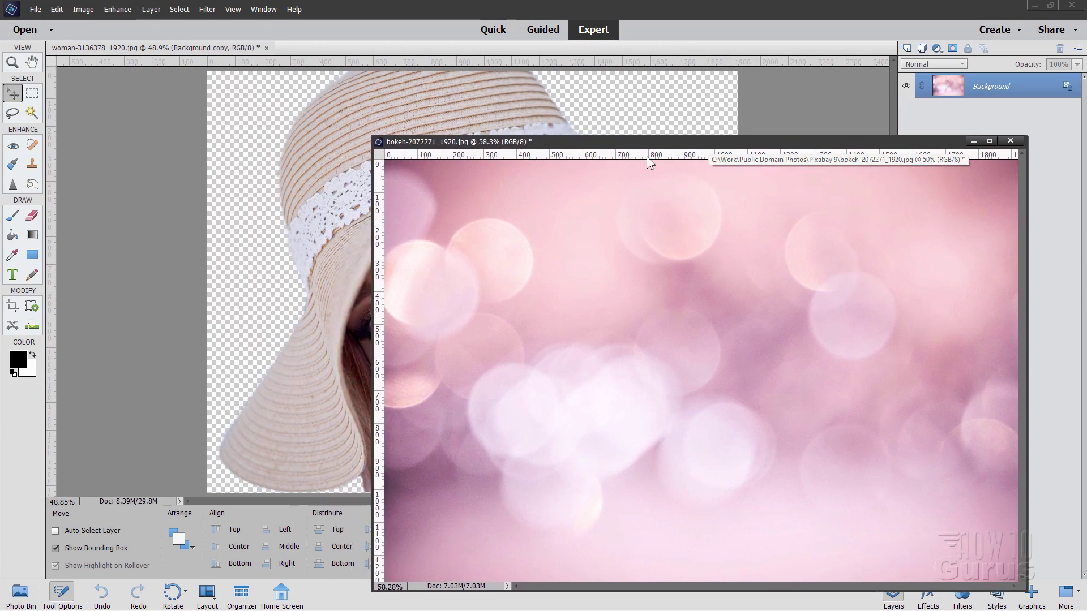
pyautogui.moveTo(632, 145); pyautogui.dragTo(626, 127)
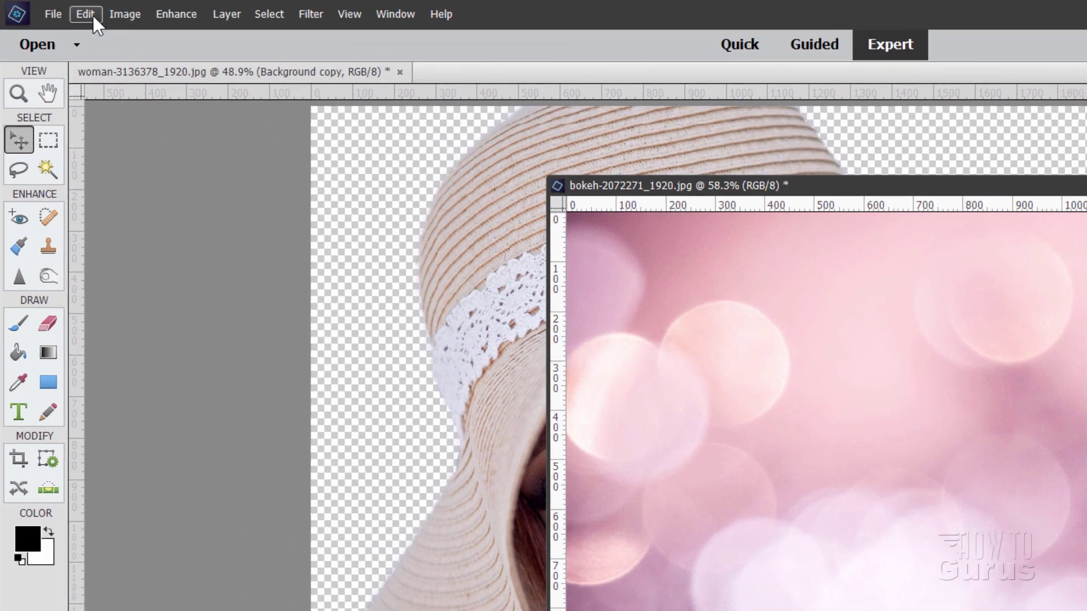
# Step: Enable Allow Floating Documents in Expert Mode in the General preferences
pyautogui.click(78, 12)
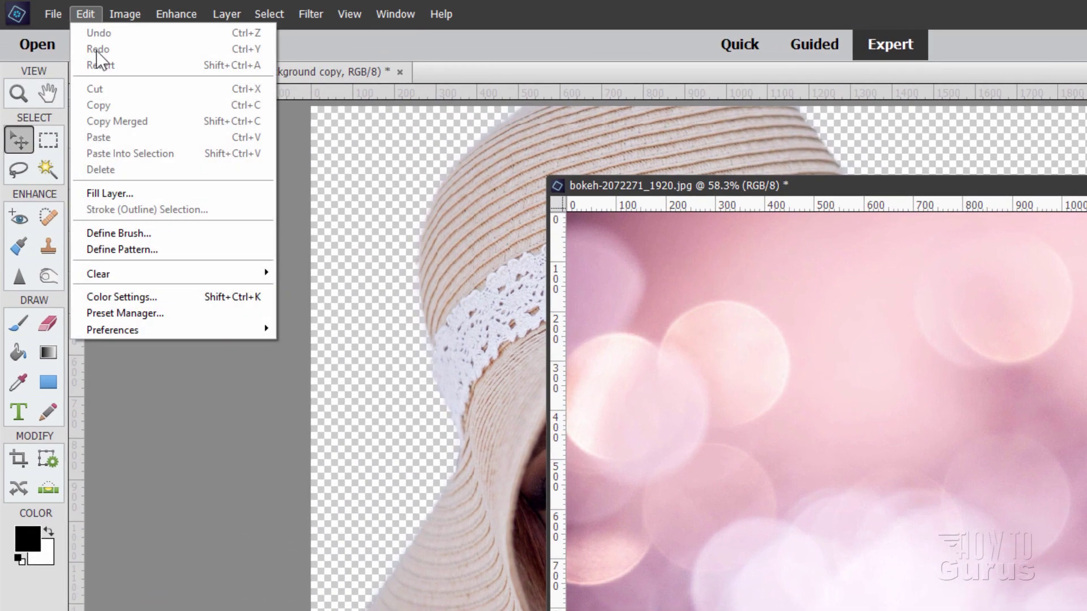
pyautogui.moveTo(150, 331)
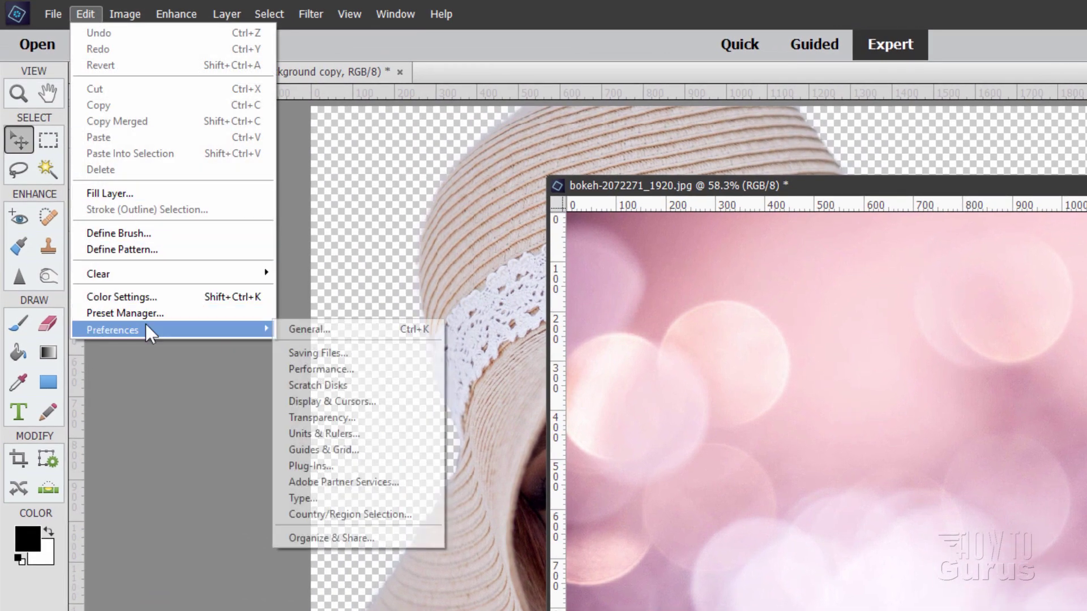
pyautogui.click(291, 328)
pyautogui.click(602, 386)
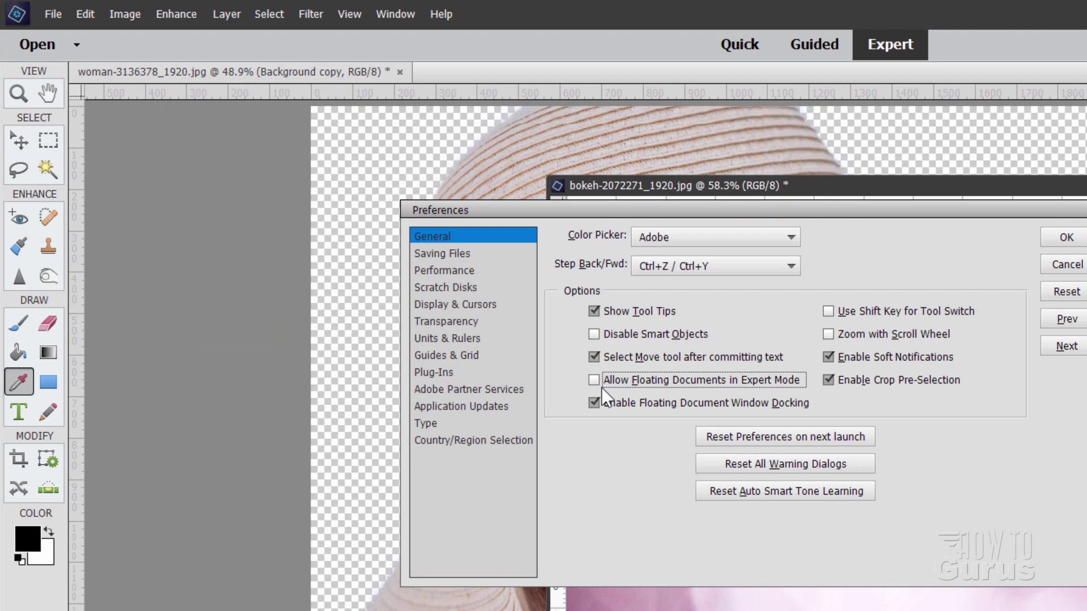
pyautogui.click(603, 388)
pyautogui.click(602, 387)
pyautogui.click(602, 387)
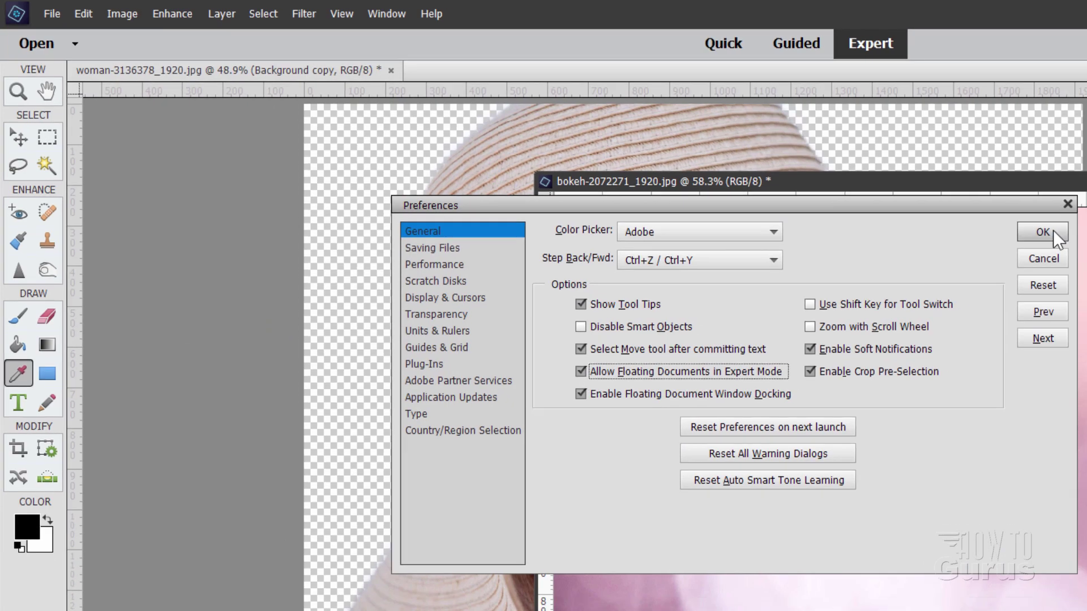
pyautogui.click(1054, 234)
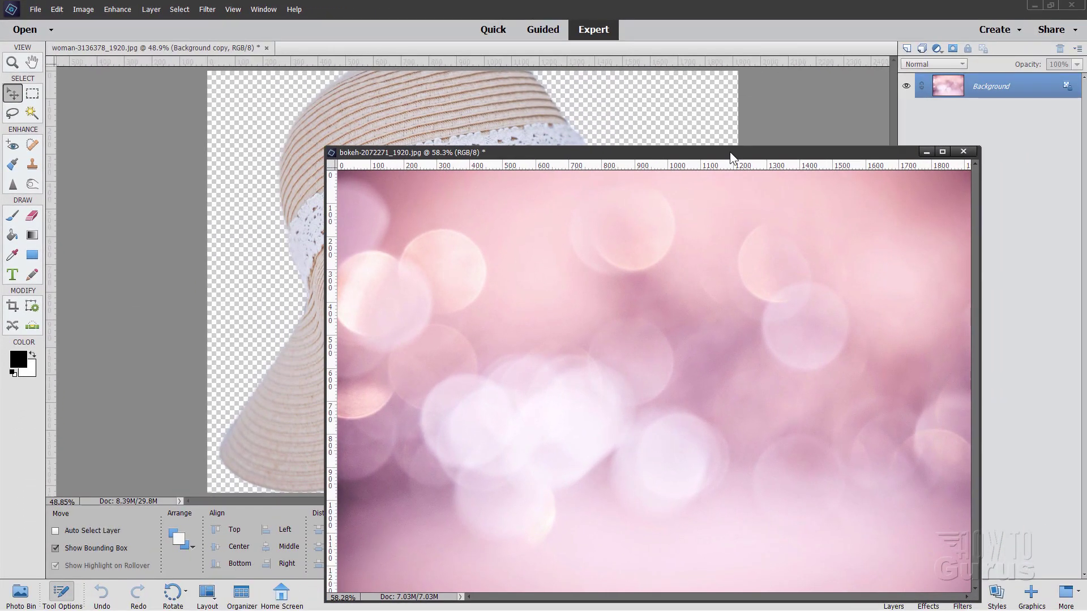
# Step: Drag the bokeh photo into the portrait as a new layer and close the bokeh window
pyautogui.moveTo(735, 157); pyautogui.dragTo(854, 429)
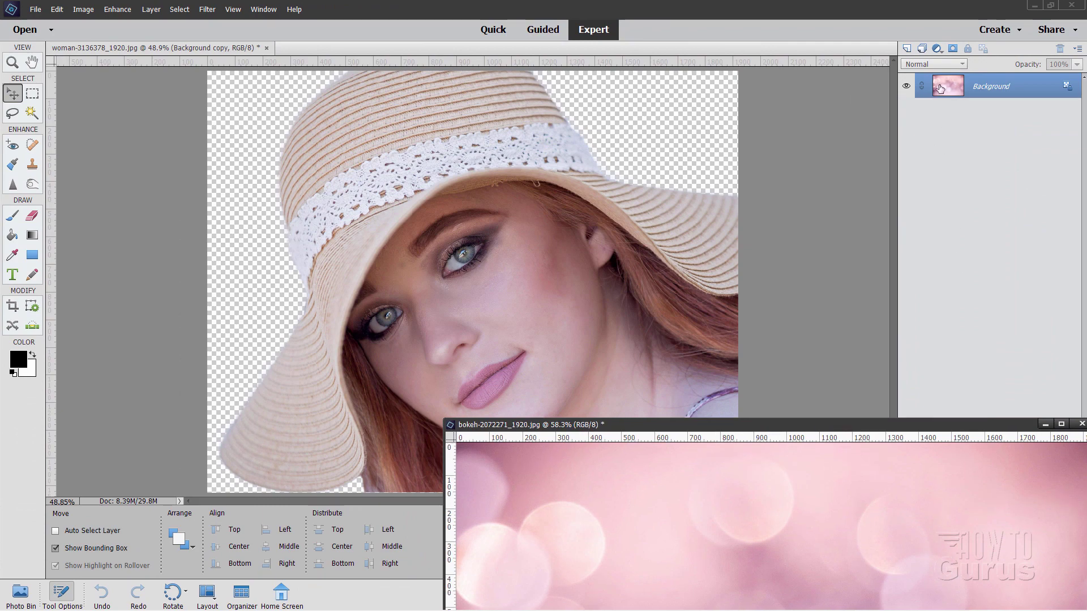
pyautogui.moveTo(942, 87); pyautogui.dragTo(487, 187)
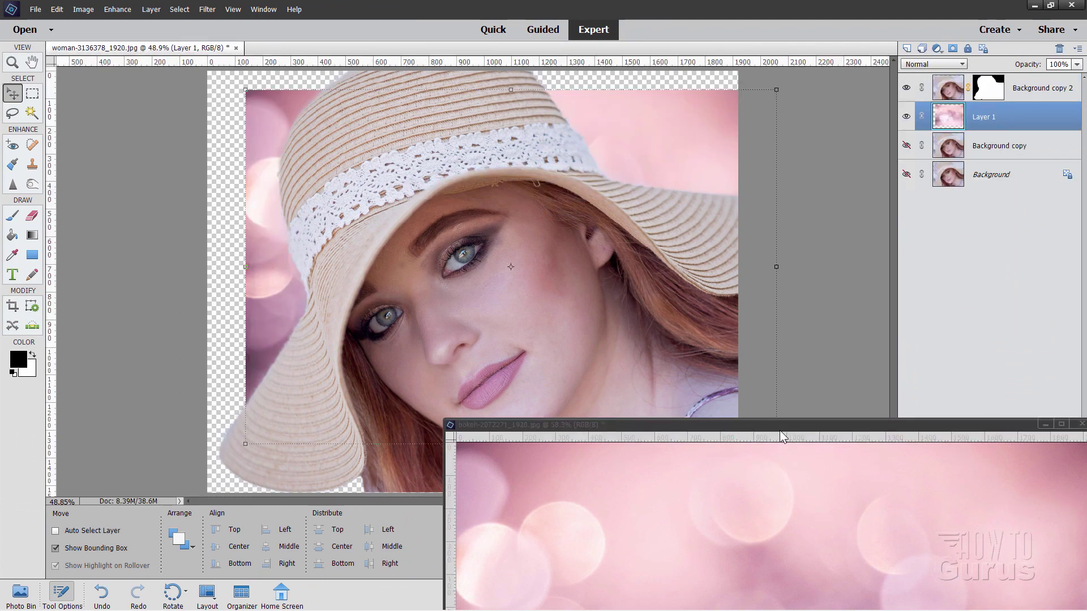
pyautogui.moveTo(779, 430); pyautogui.dragTo(759, 172)
pyautogui.click(758, 172)
# Step: Move Layer 1 toward the top-left and scale it to about 120% to fill the canvas
pyautogui.moveTo(669, 156); pyautogui.dragTo(627, 141)
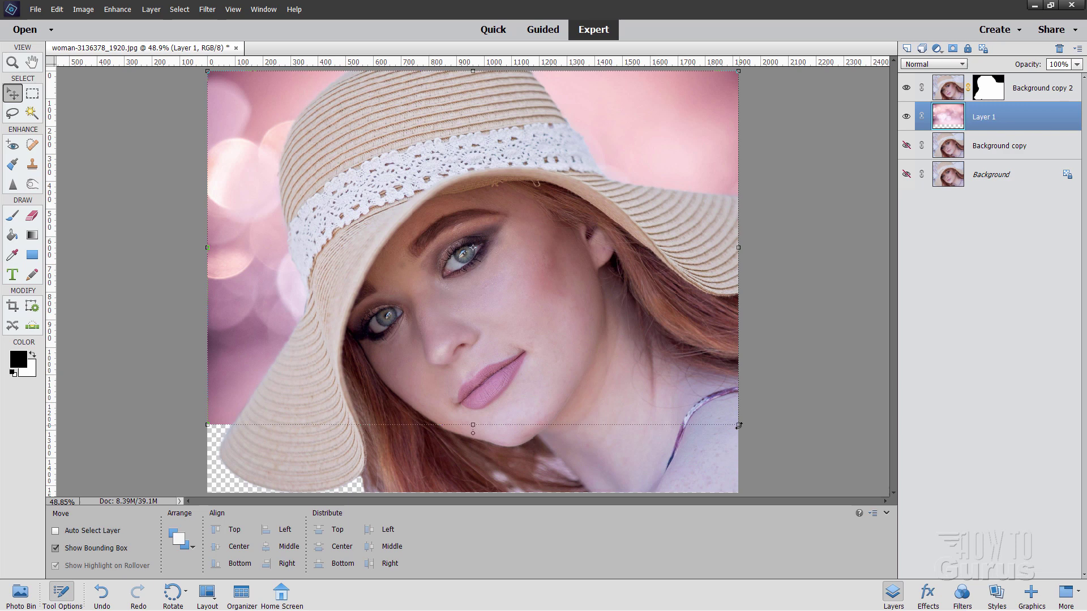
pyautogui.moveTo(736, 425); pyautogui.dragTo(840, 512)
pyautogui.click(801, 488)
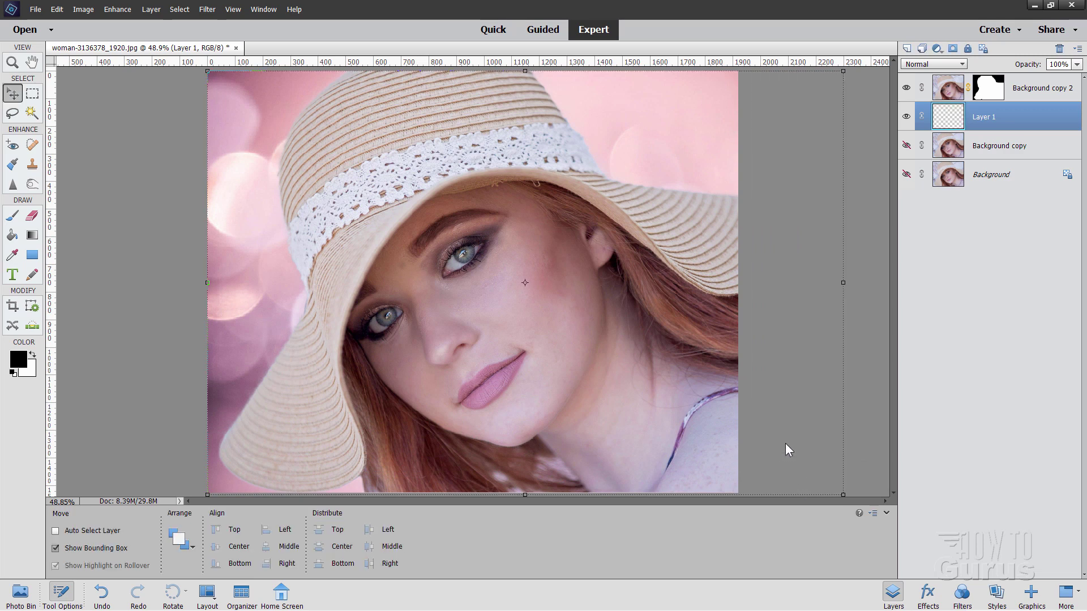
# Step: Shift Layer 1 about 190 px sideways, then toggle its visibility to compare, leaving it shown
pyautogui.moveTo(688, 164)
pyautogui.mouseDown()
pyautogui.moveTo(546, 164)
pyautogui.moveTo(701, 160)
pyautogui.moveTo(681, 161)
pyautogui.mouseUp()
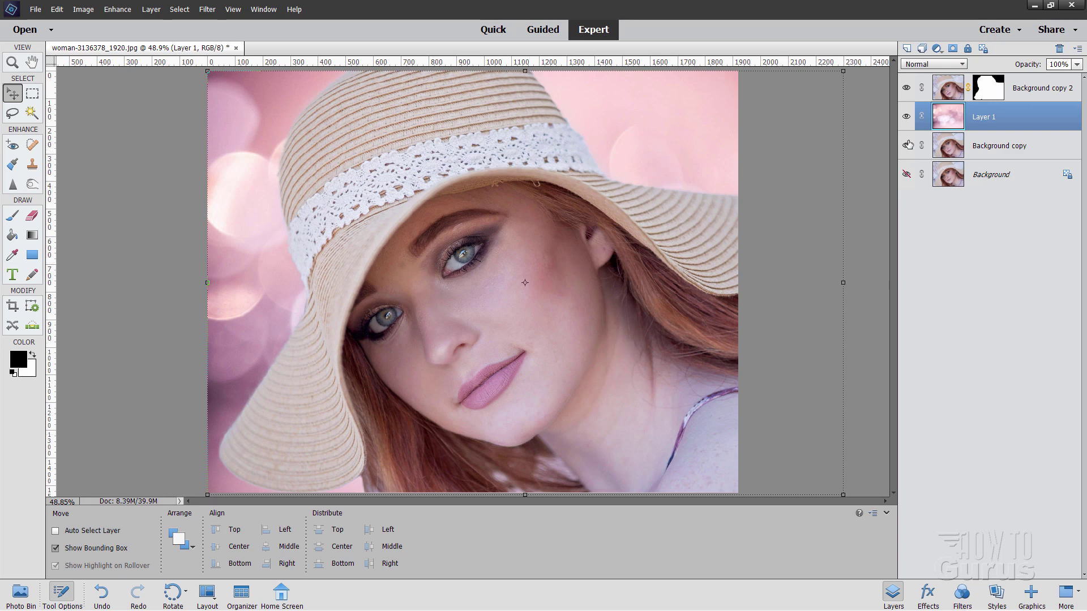
pyautogui.click(906, 117)
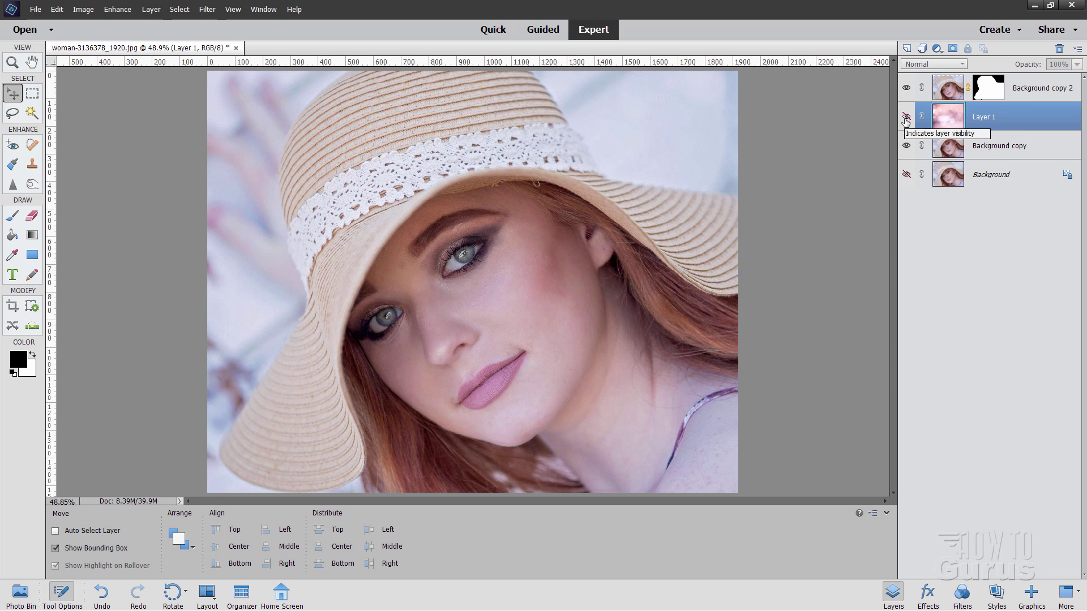
pyautogui.click(905, 117)
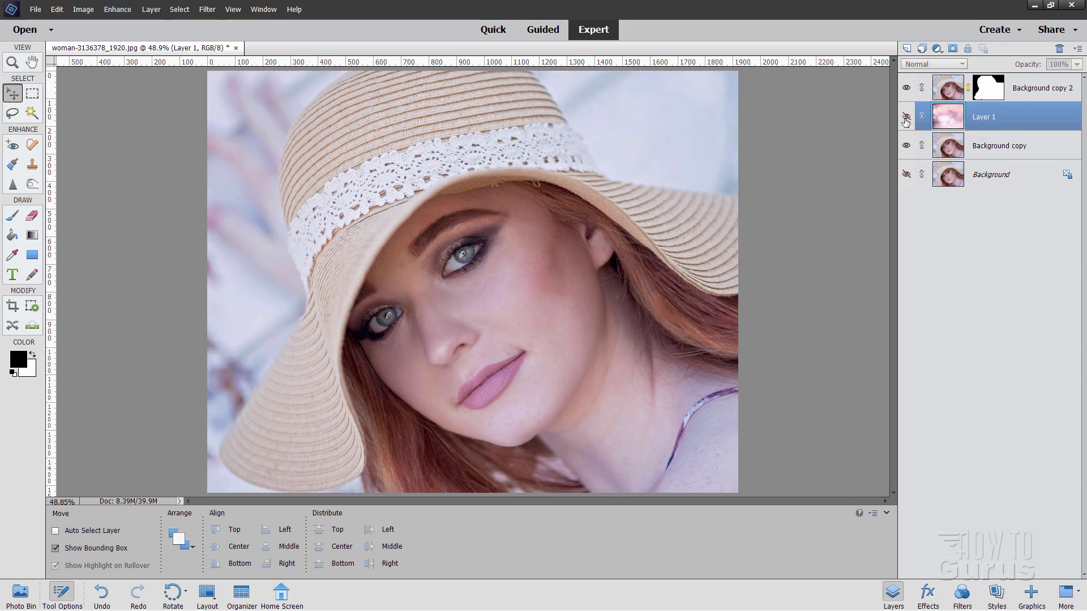
pyautogui.click(905, 118)
pyautogui.click(905, 118)
pyautogui.click(905, 117)
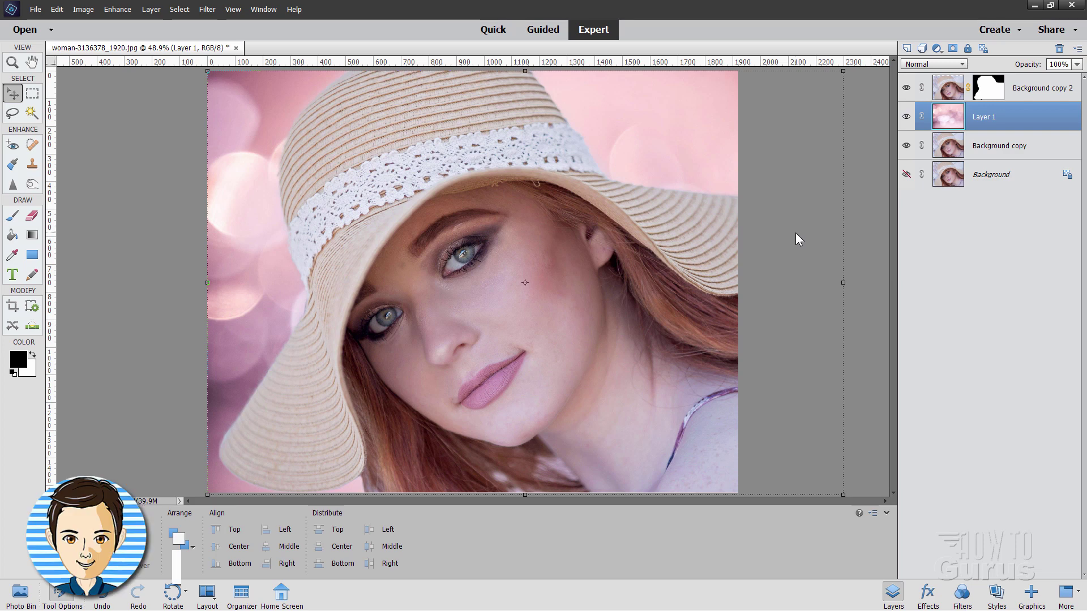
pyautogui.click(1022, 176)
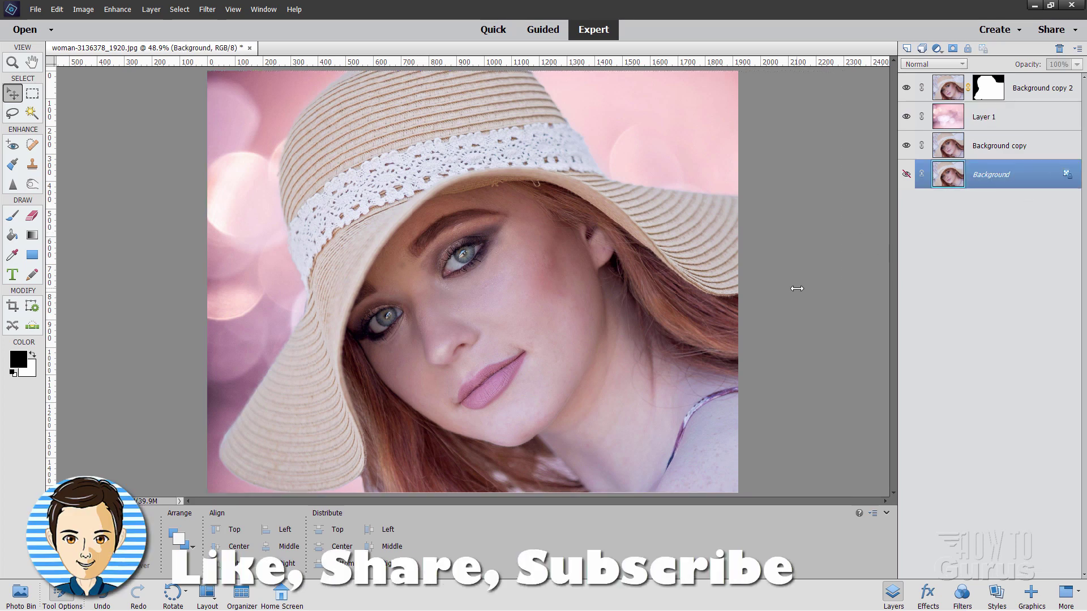